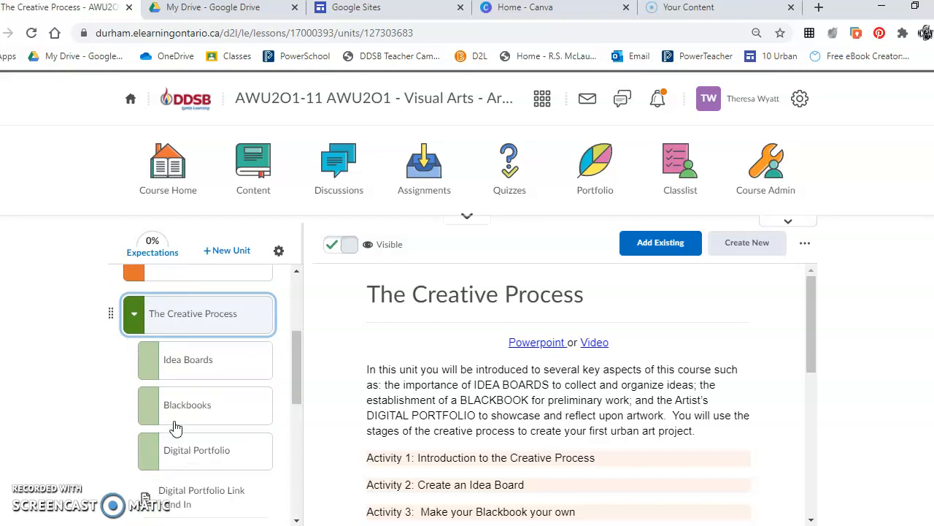
scroll(438, 428, down, 4)
scroll(438, 427, down, 1)
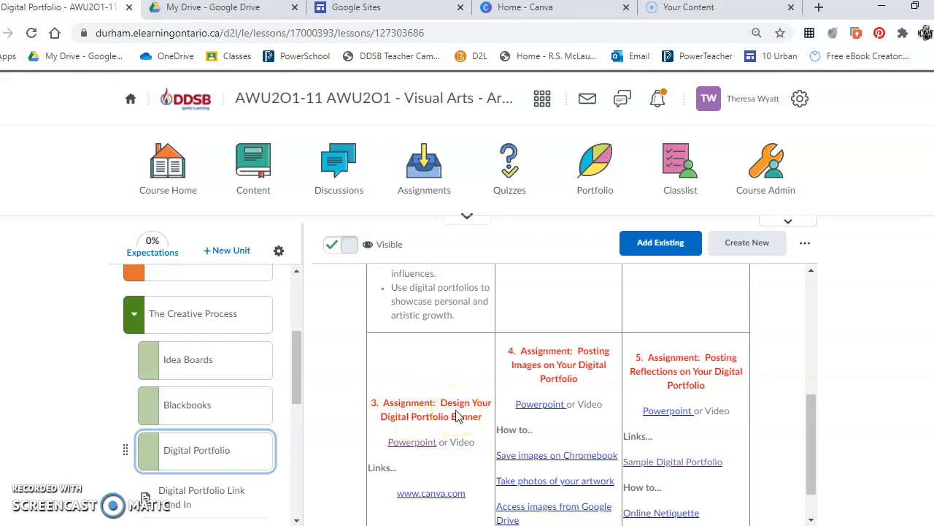
scroll(458, 416, down, 1)
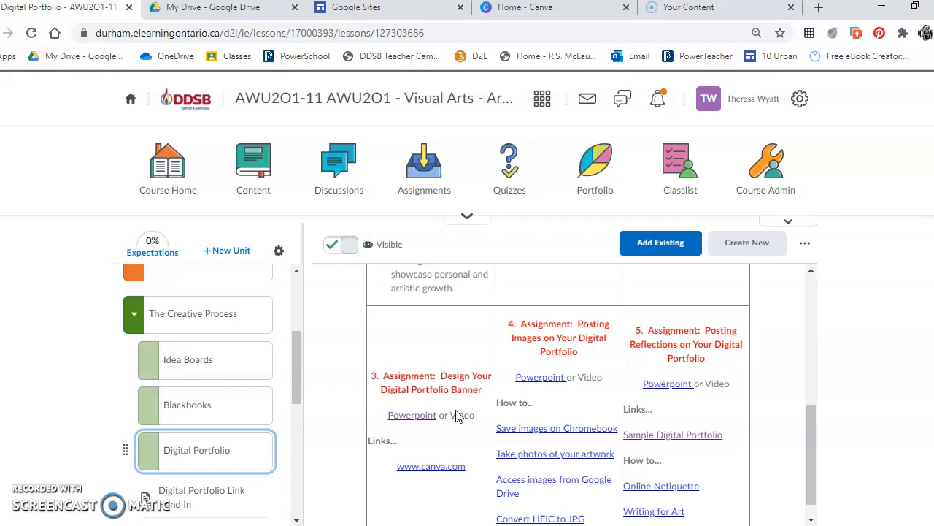
click(433, 470)
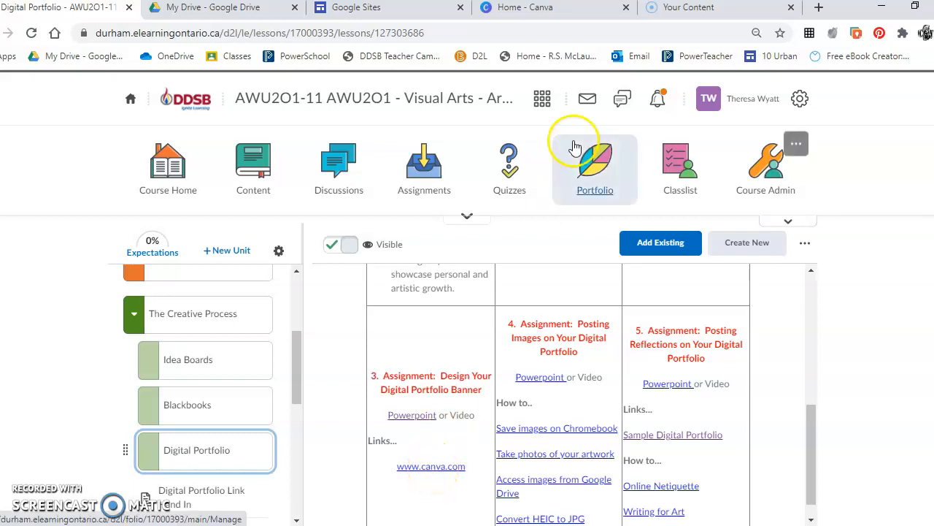
click(539, 8)
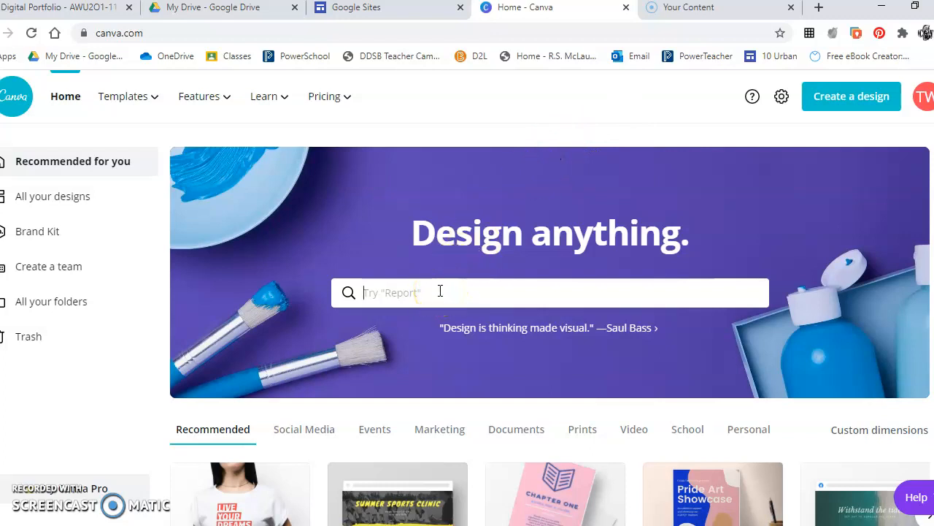
Search Canva templates for 'email header' and start a Blank email header design.
text(email haeaeader)
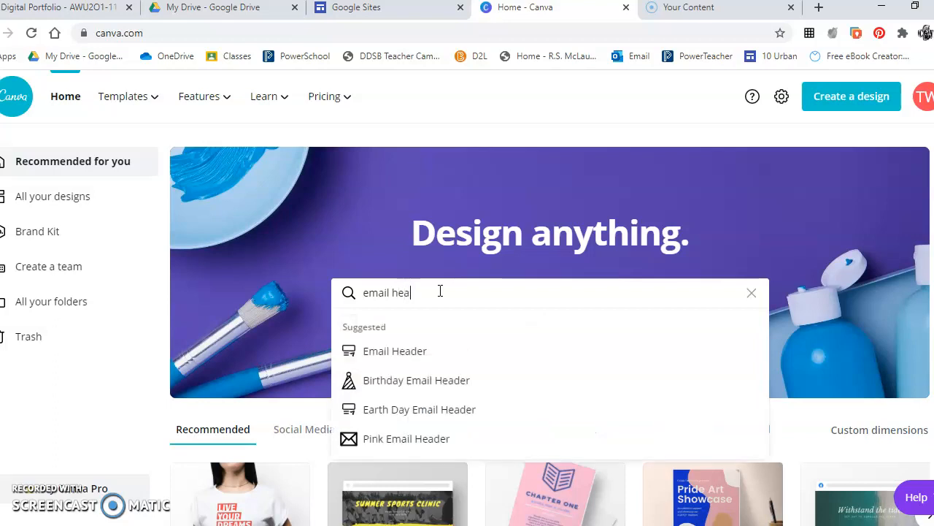
key(Return)
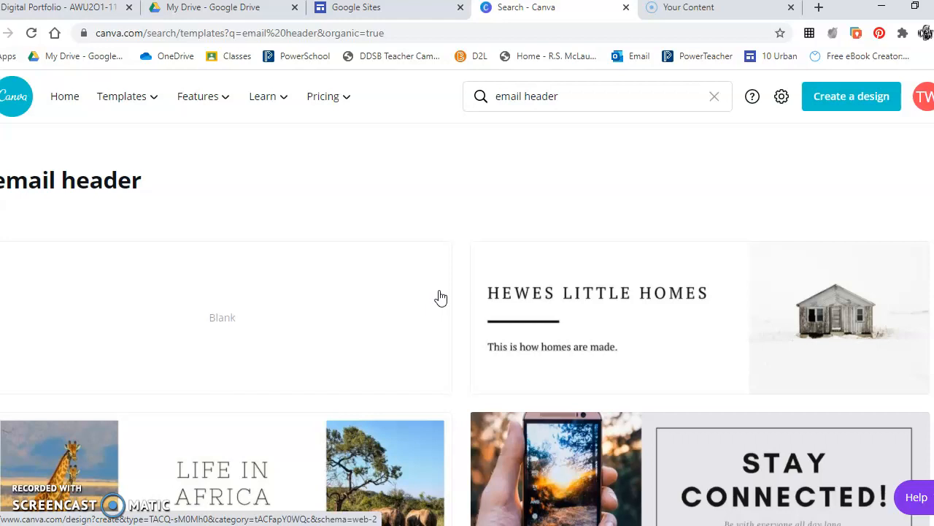
click(242, 329)
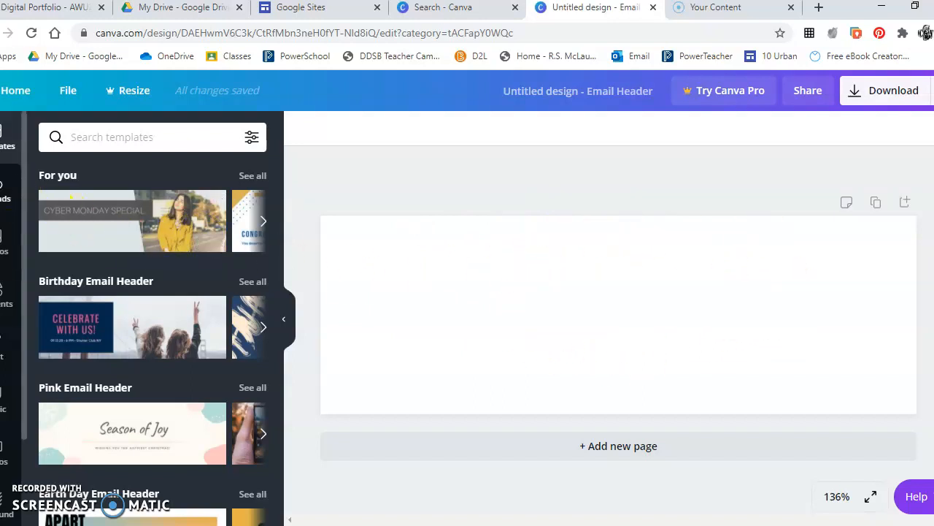
Look through the Uploads and Background panels, ending on the Elements panel.
click(4, 188)
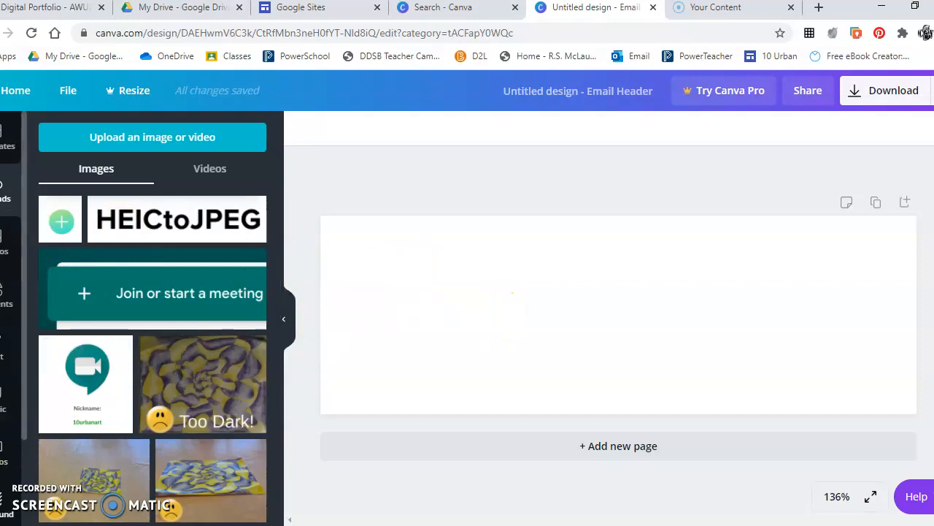
click(4, 503)
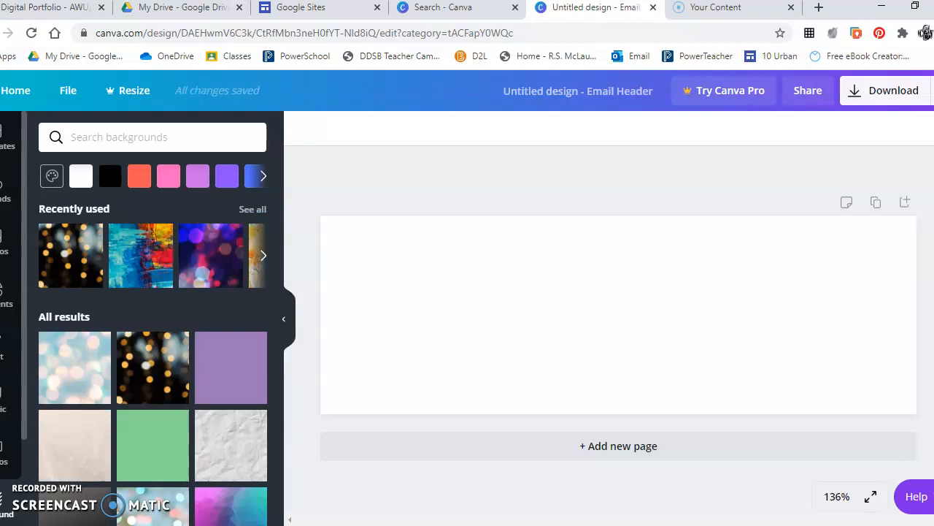
click(3, 295)
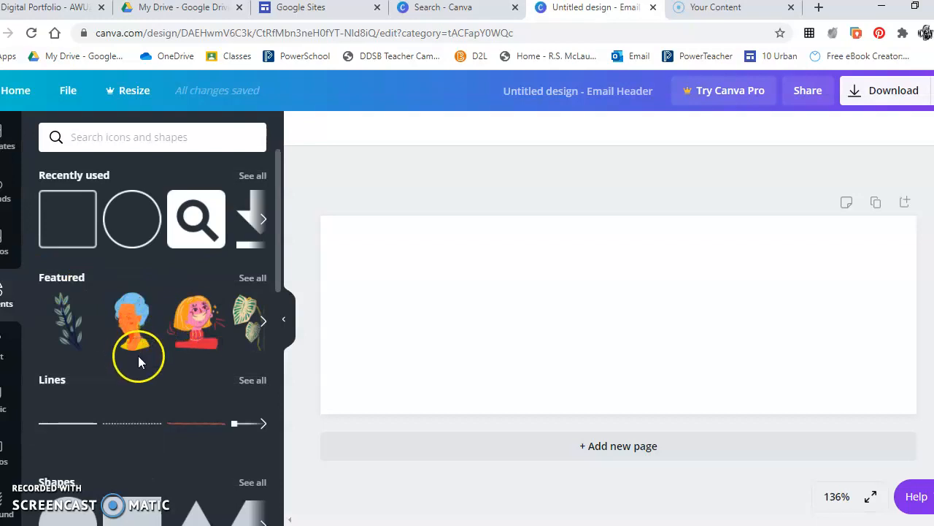
Browse the Elements panel categories, then return to the Background image choices.
scroll(140, 358, down, 3)
scroll(140, 363, down, 5)
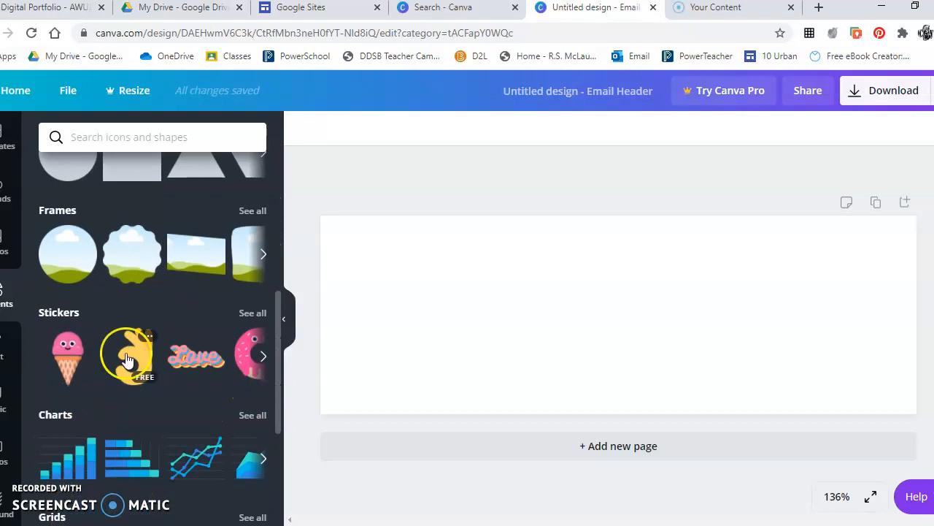
scroll(138, 361, down, 2)
scroll(142, 373, down, 2)
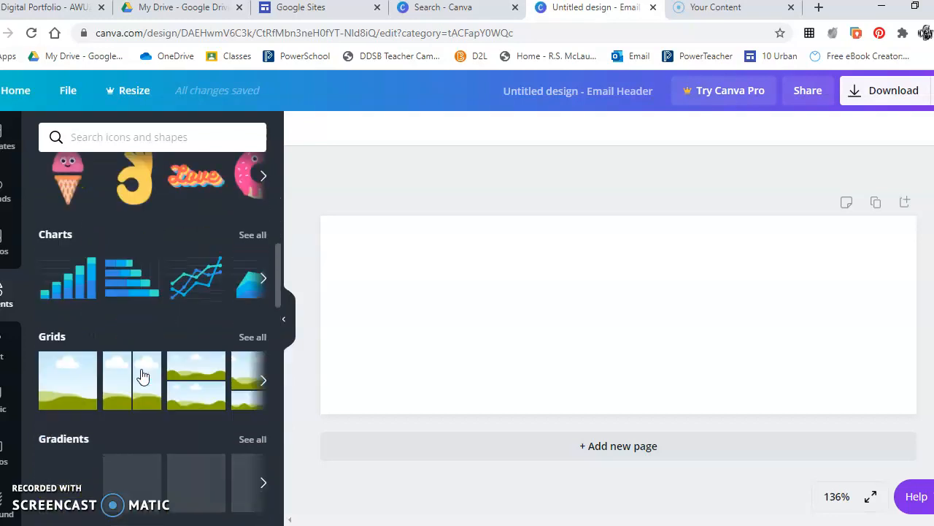
scroll(143, 372, up, 3)
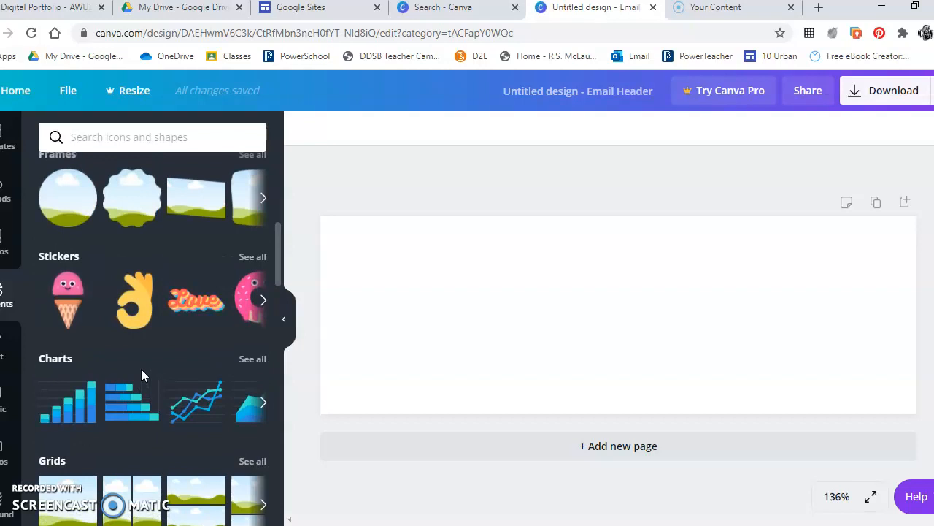
mouse_move(131, 328)
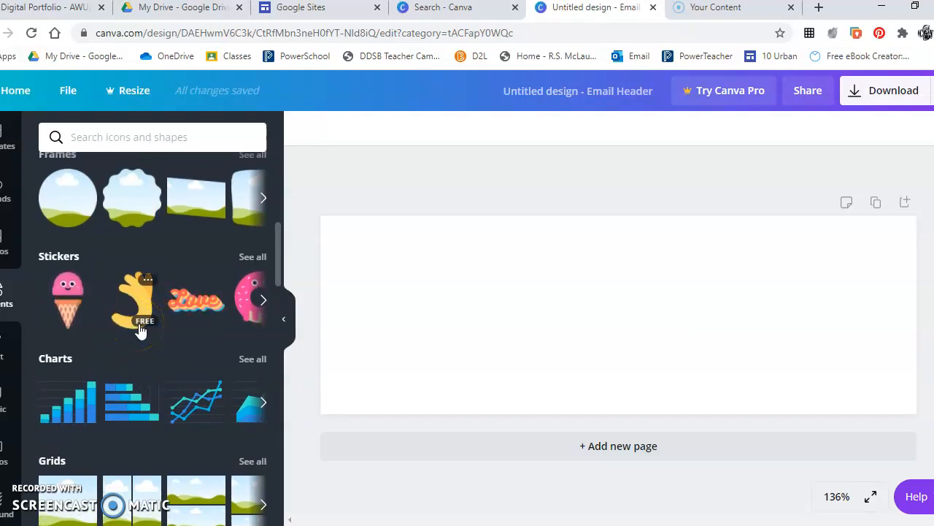
scroll(153, 408, down, 2)
scroll(154, 408, down, 2)
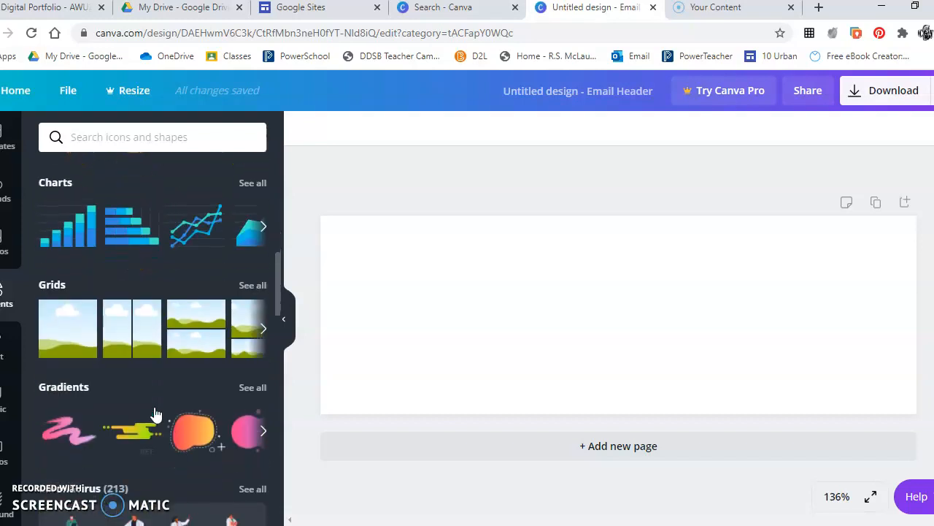
click(190, 386)
scroll(189, 392, down, 5)
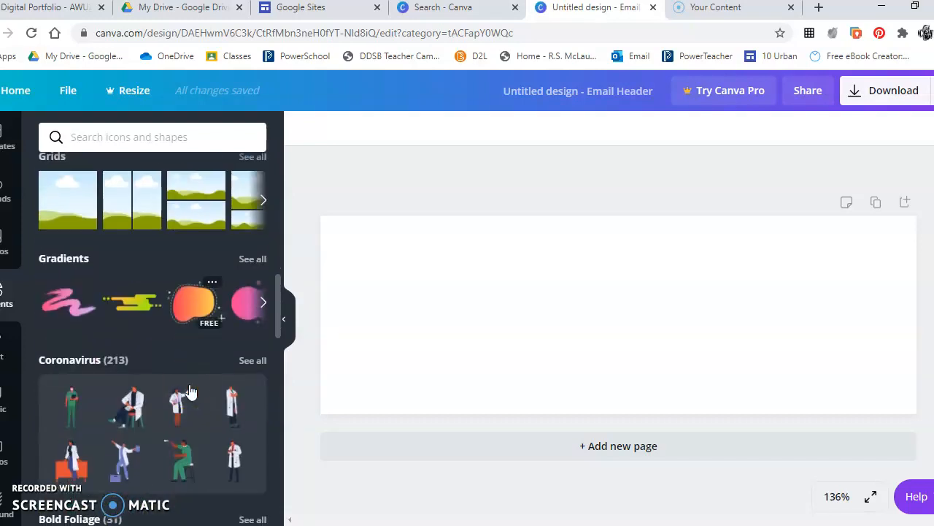
click(128, 384)
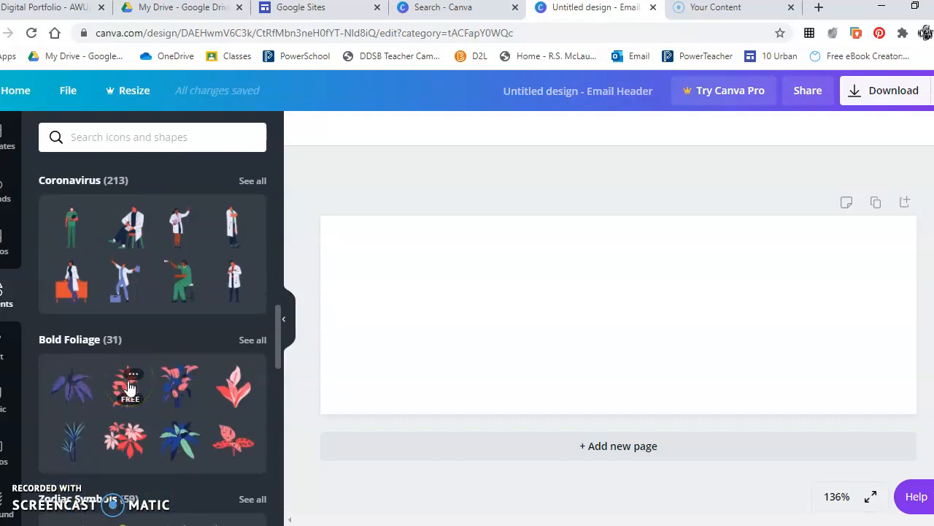
click(3, 503)
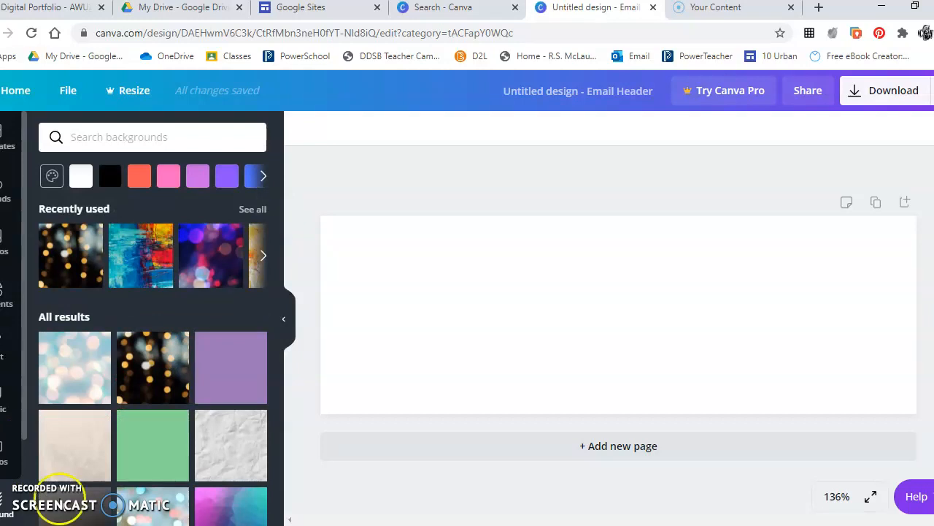
Scroll the background choices, then search backgrounds for 'abs' (abstract).
scroll(201, 426, down, 2)
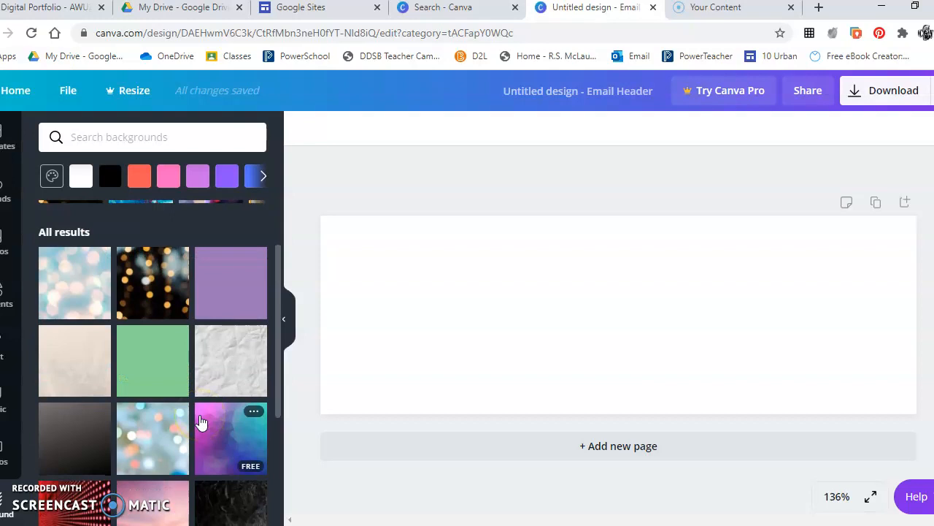
scroll(200, 422, down, 3)
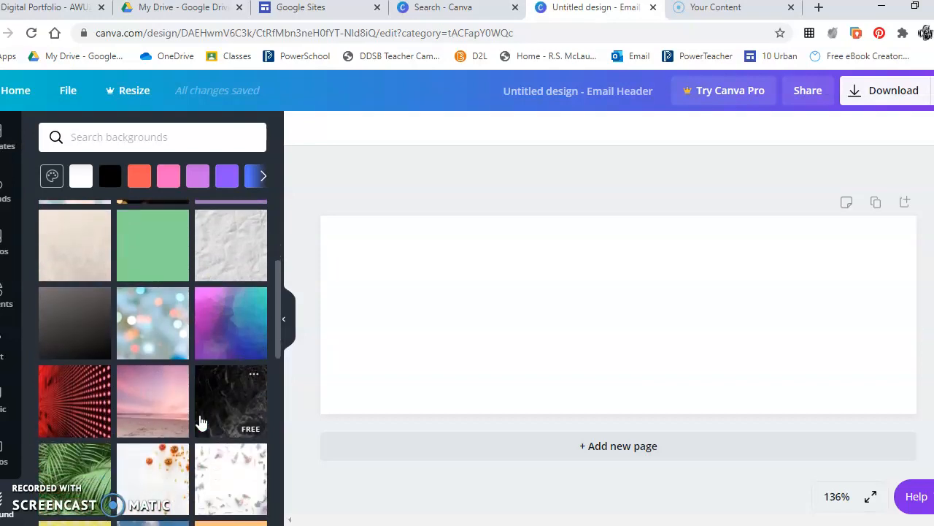
scroll(201, 422, down, 2)
scroll(201, 422, down, 2)
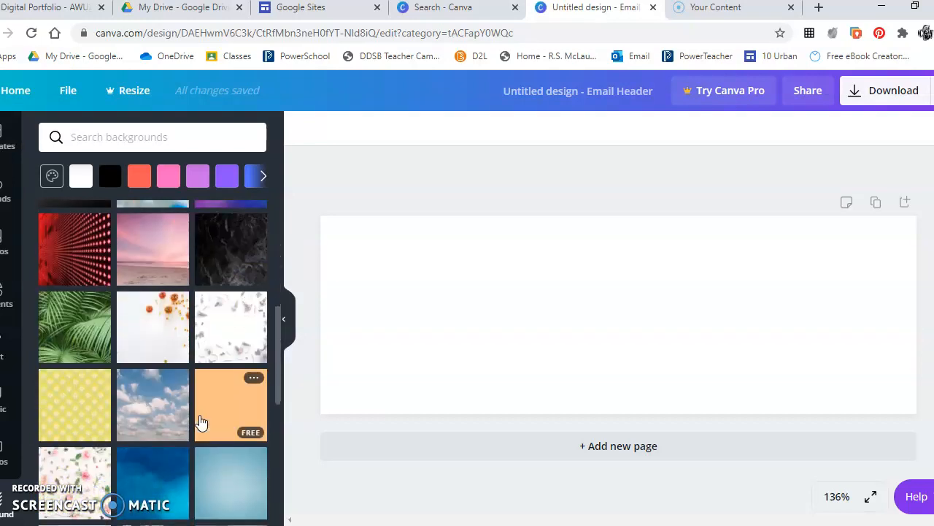
scroll(201, 422, down, 7)
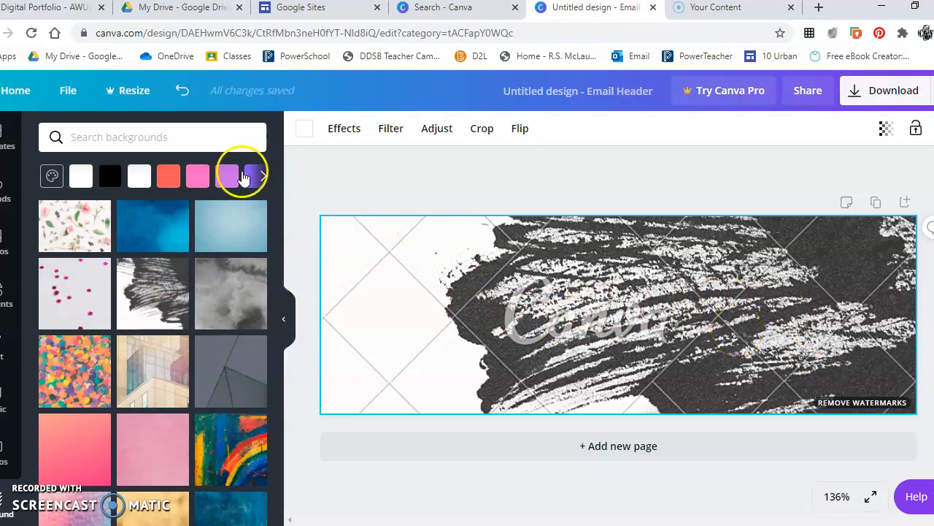
click(113, 139)
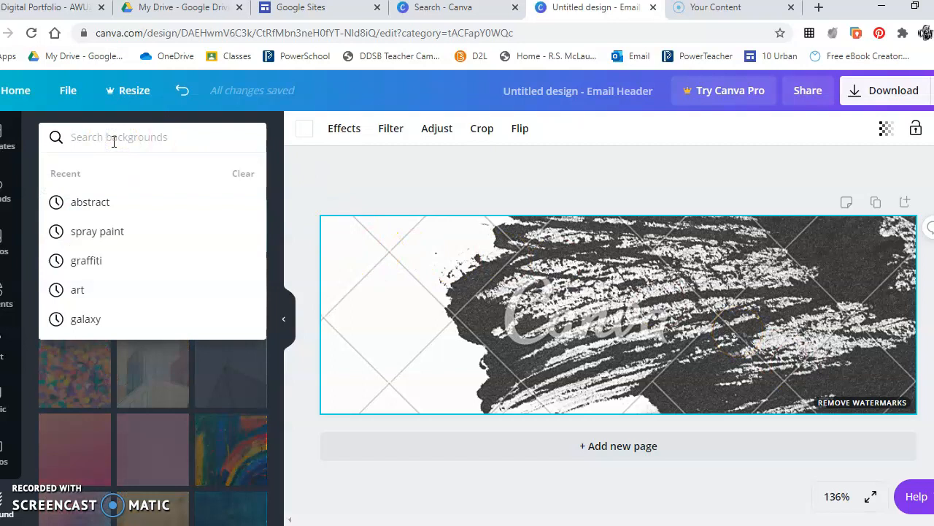
text(abstract)
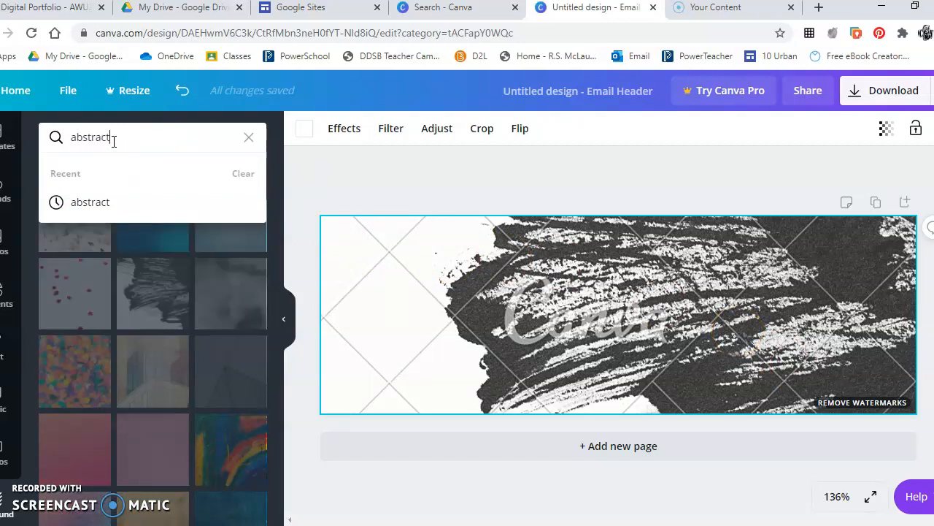
key(Return)
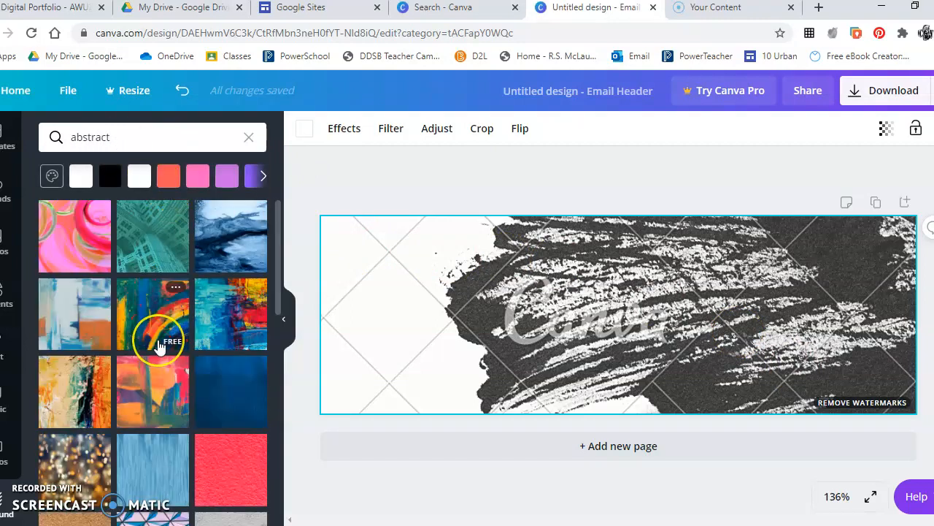
Apply the orange, red, yellow and blue abstract painting as the banner background.
scroll(159, 345, down, 10)
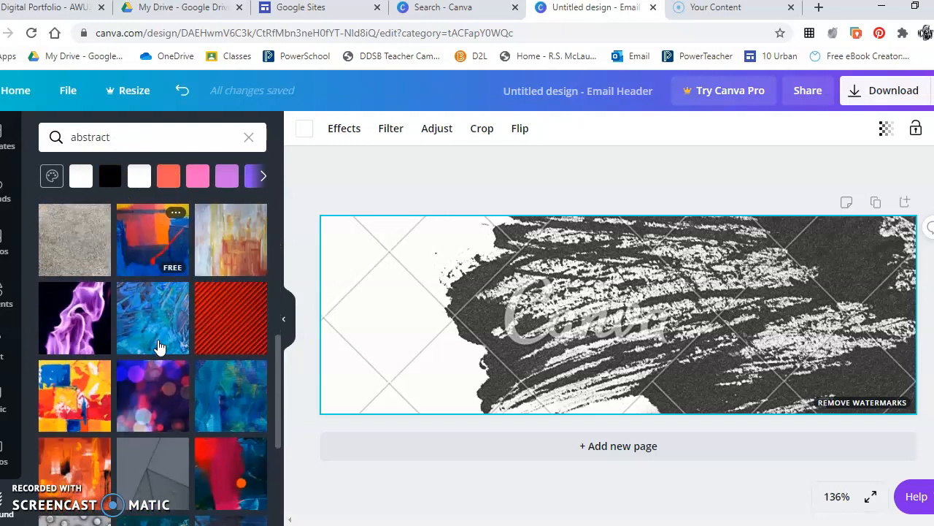
scroll(154, 344, down, 1)
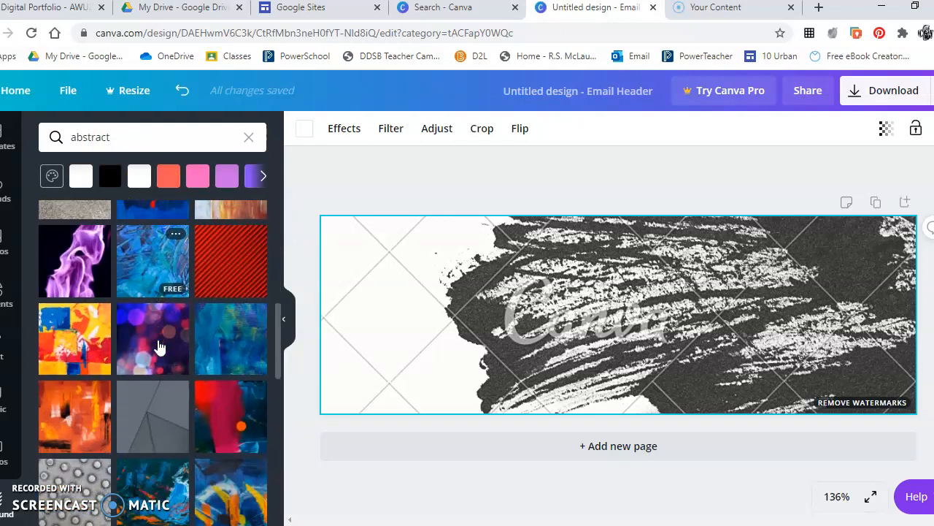
click(65, 346)
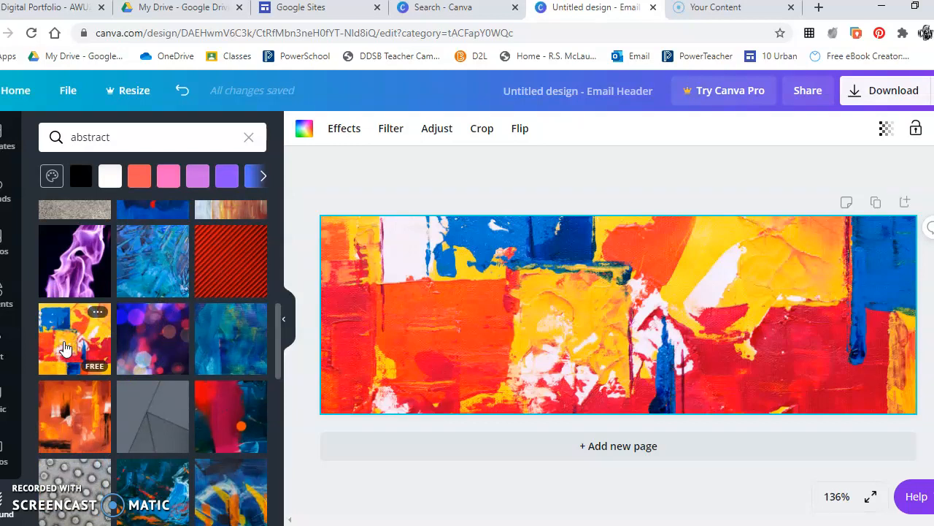
Set the abstract background painting's transparency to 96 so it is slightly see-through.
click(345, 129)
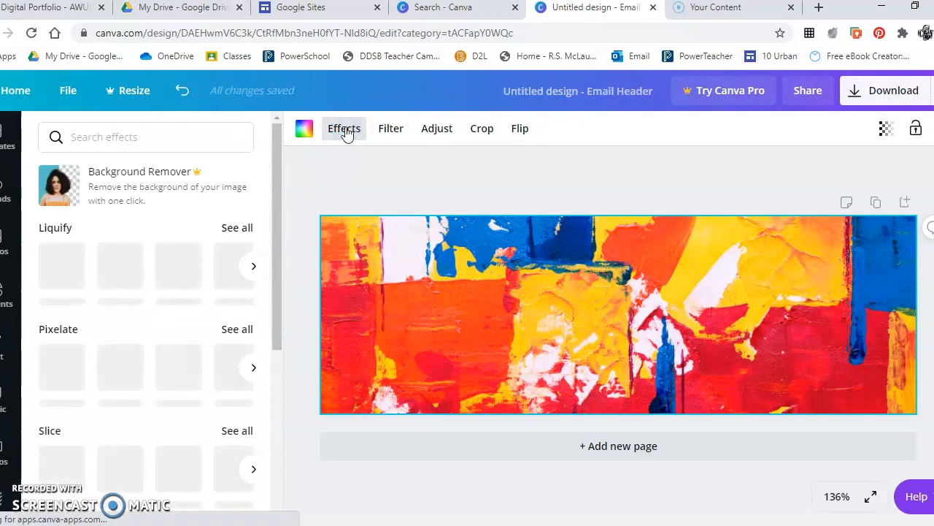
click(393, 130)
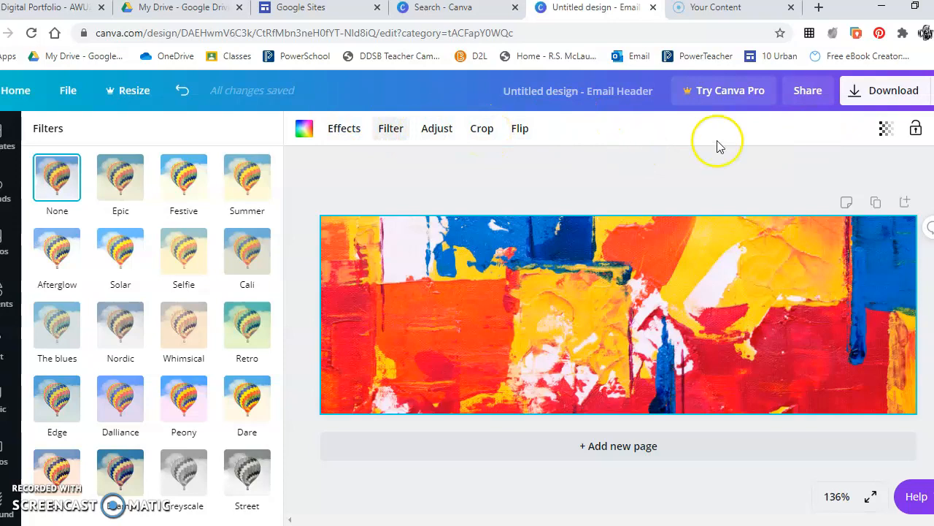
click(890, 130)
click(846, 168)
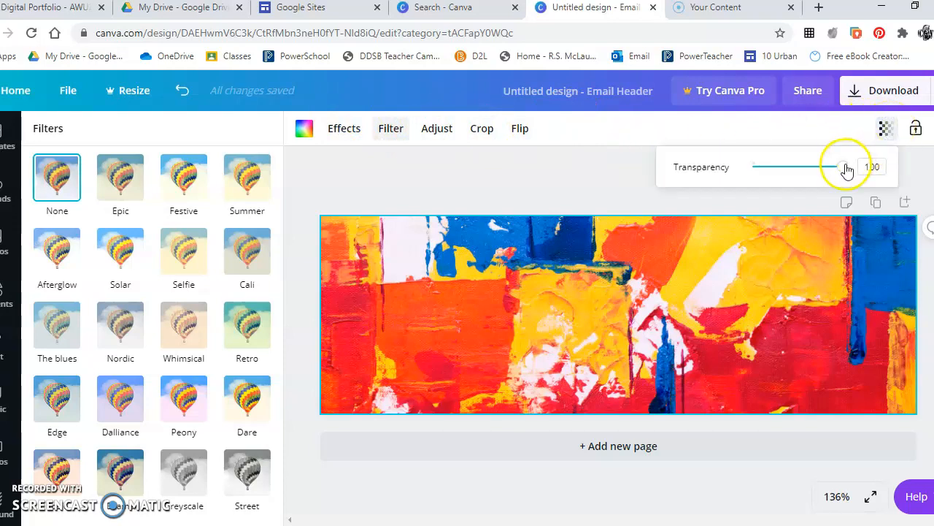
mouse_move(845, 168)
mouse_down()
mouse_move(764, 168)
mouse_move(841, 166)
mouse_up()
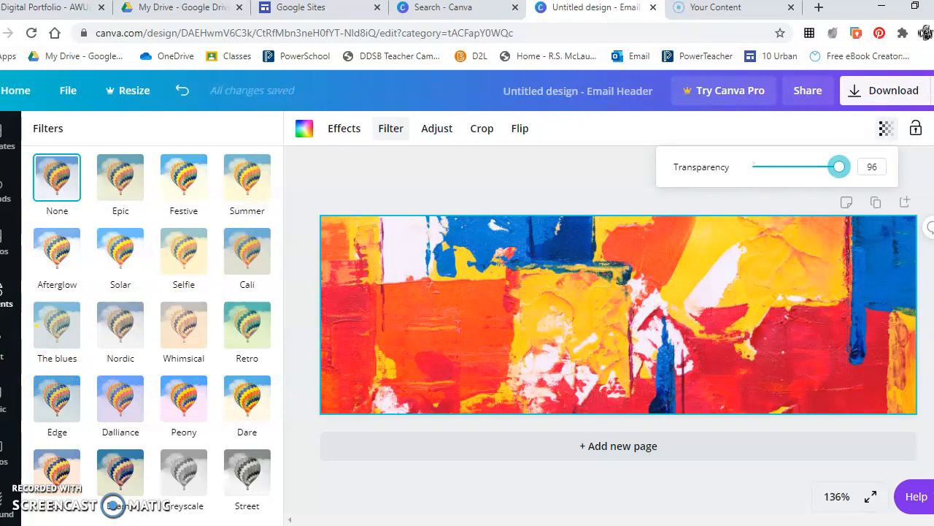
click(5, 296)
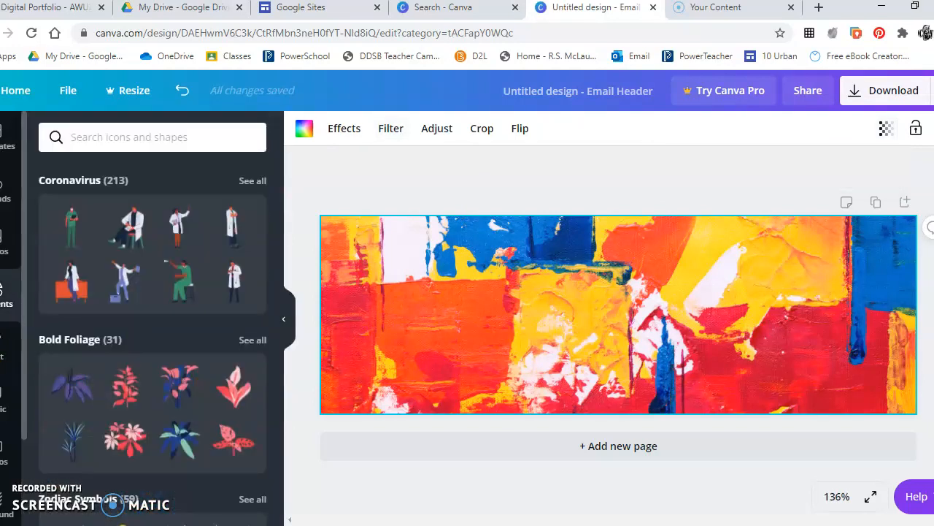
Scroll past the graphic elements and switch to the Text panel's headings and combinations.
scroll(139, 391, down, 3)
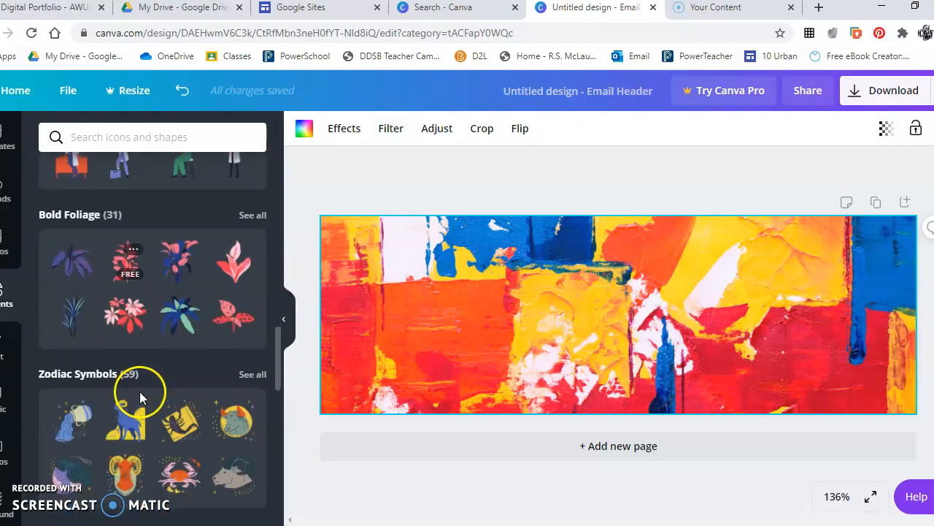
scroll(140, 391, down, 4)
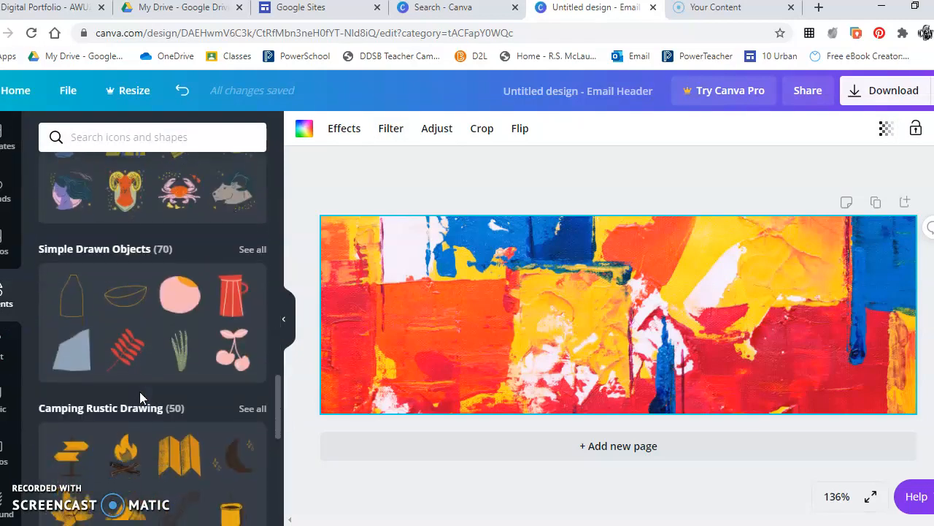
scroll(140, 391, down, 4)
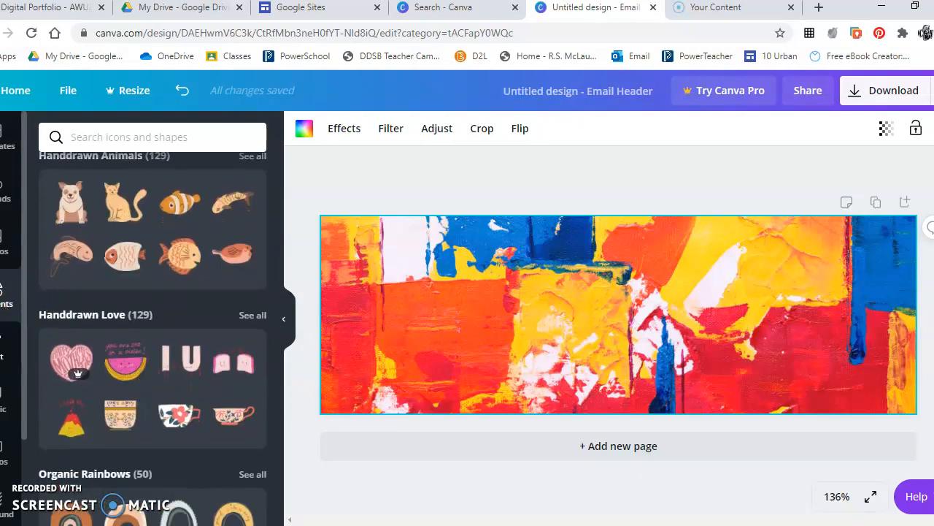
click(2, 347)
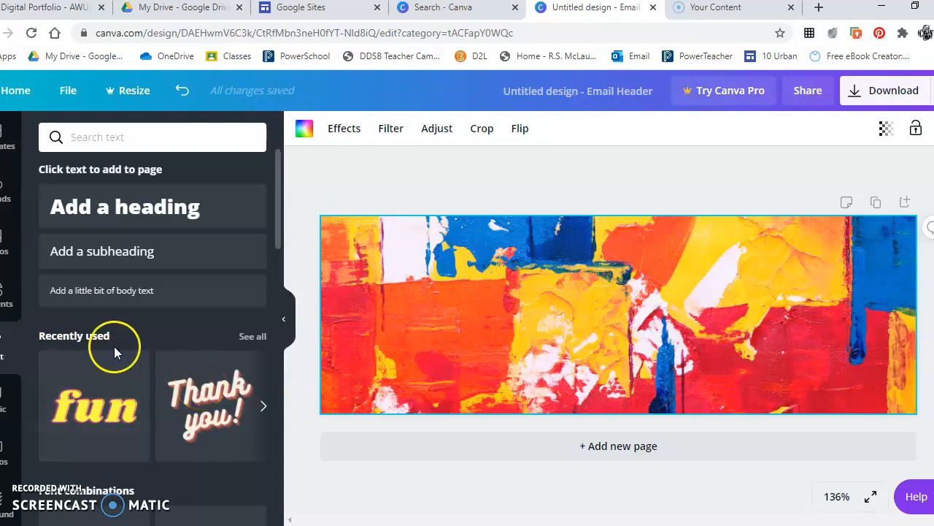
Scroll down to Font combinations and add the GAME ON template to the banner.
scroll(119, 340, down, 3)
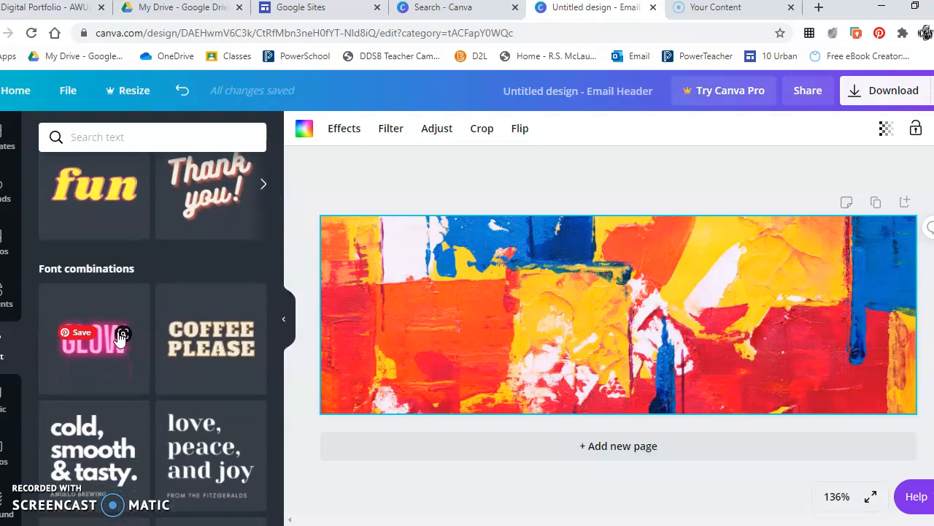
scroll(163, 280, up, 1)
click(106, 224)
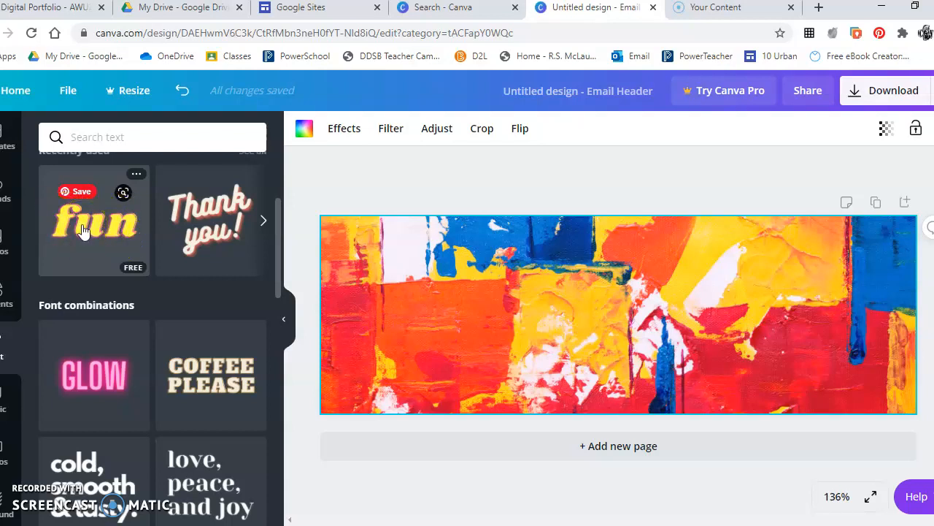
scroll(104, 325, down, 3)
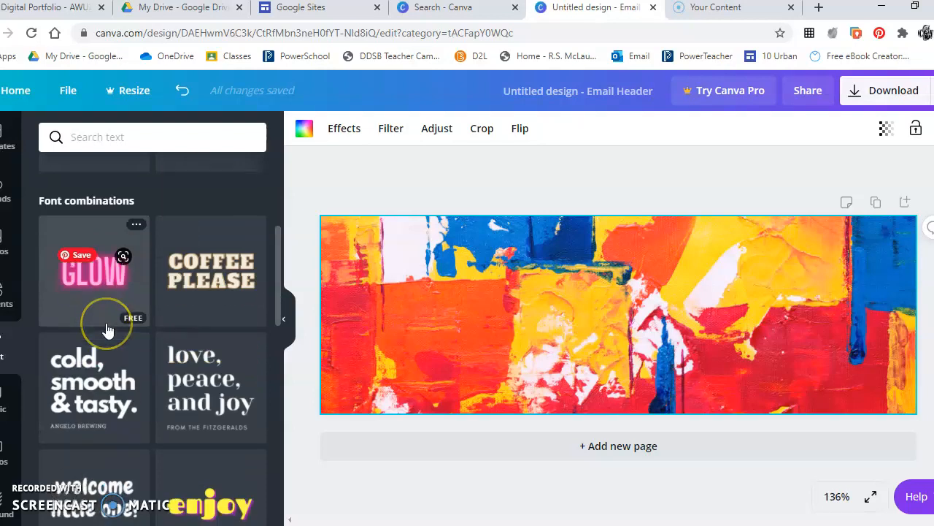
scroll(106, 329, down, 5)
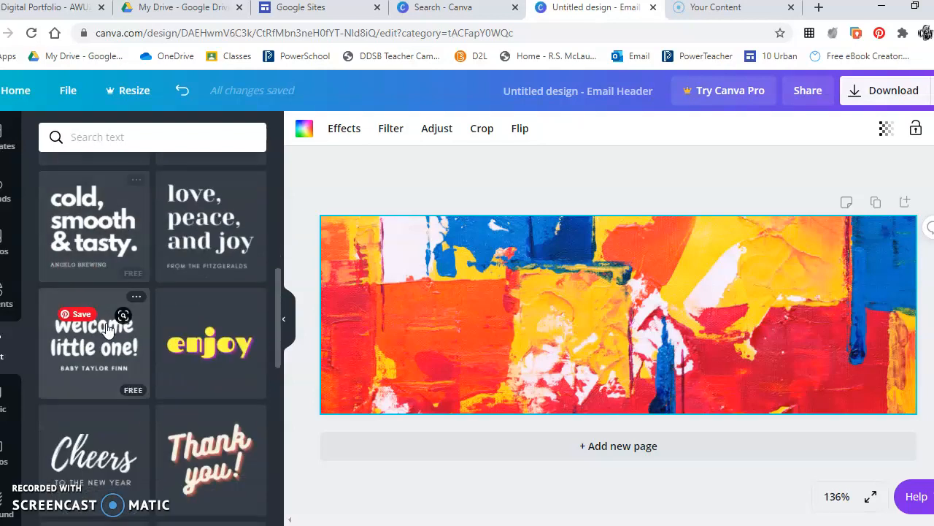
scroll(106, 329, down, 5)
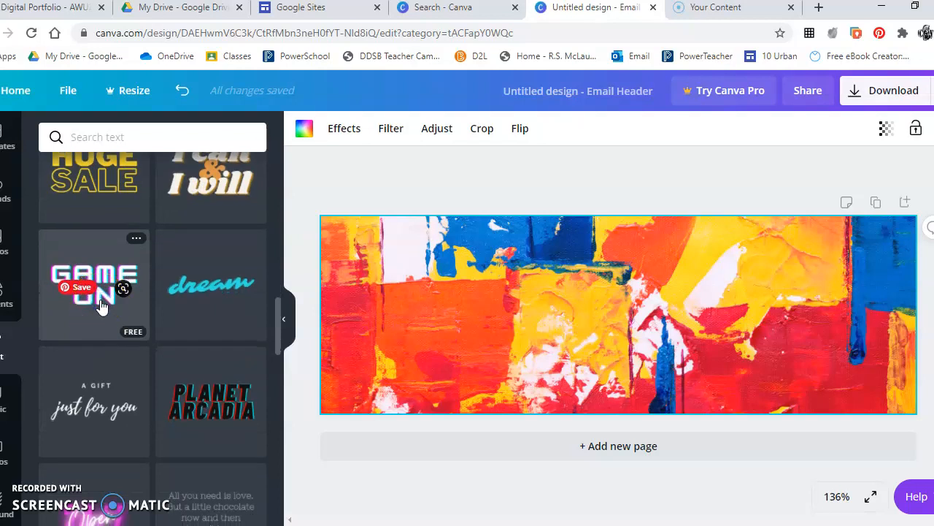
click(100, 305)
Replace GAME ON with the creator's name over 'ART' on two lines, then select all text.
double_click(639, 319)
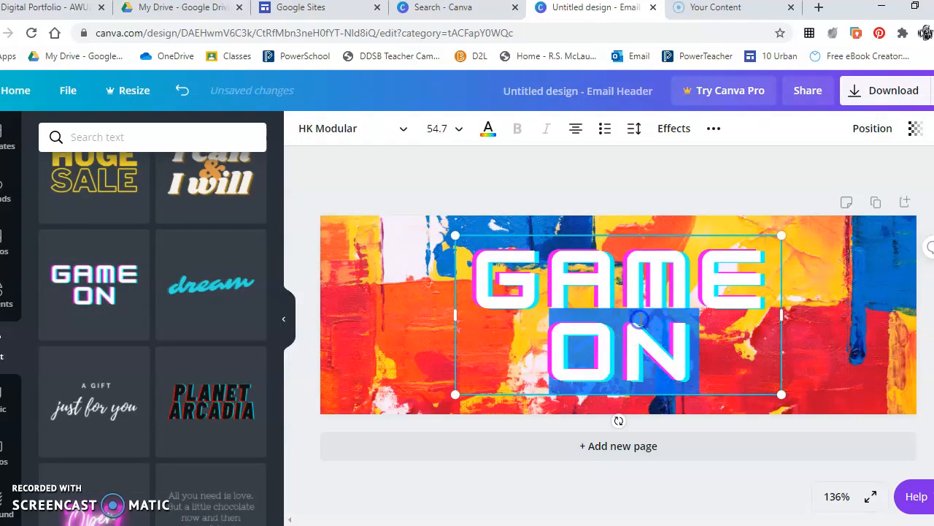
key(BackSpace)
key(BackSpace)
key(BackSpace)
key(BackSpace)
key(BackSpace)
key(BackSpace)
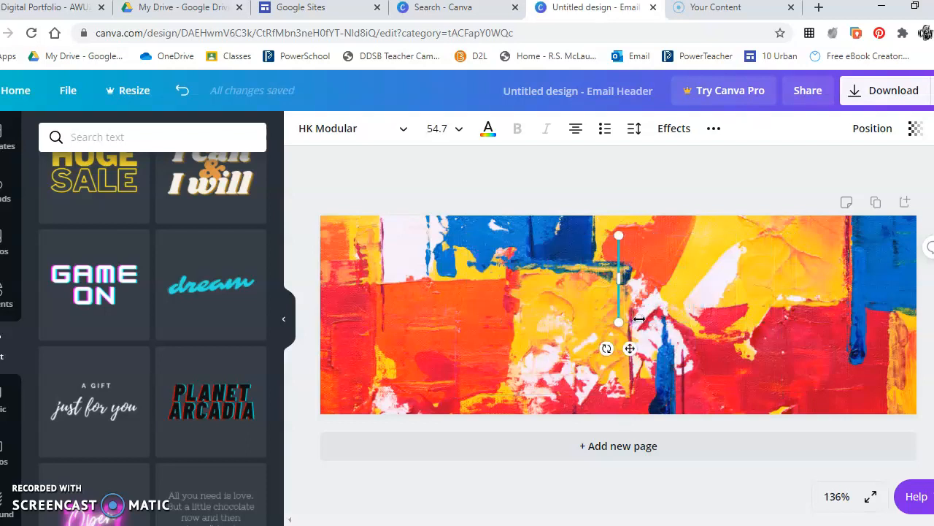
text(WYATT)
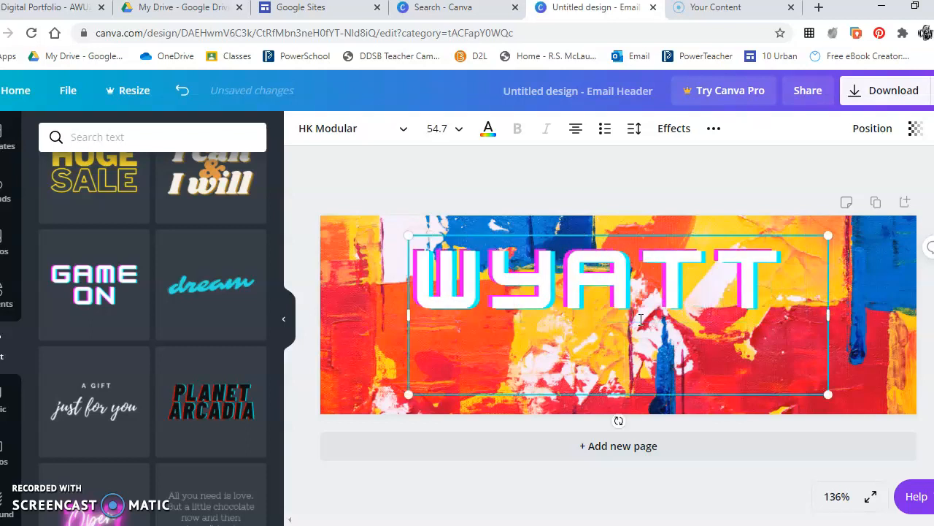
key(Return)
text(ART)
click(775, 268)
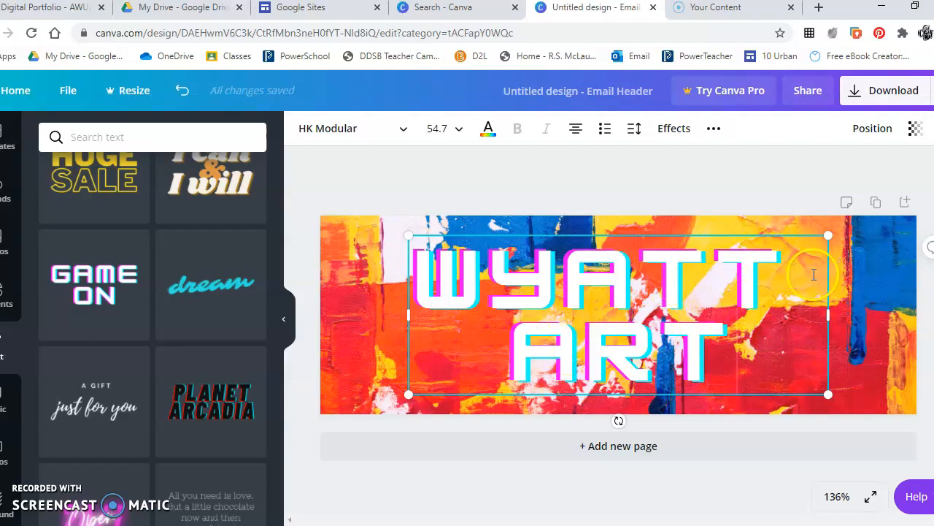
key(BackSpace)
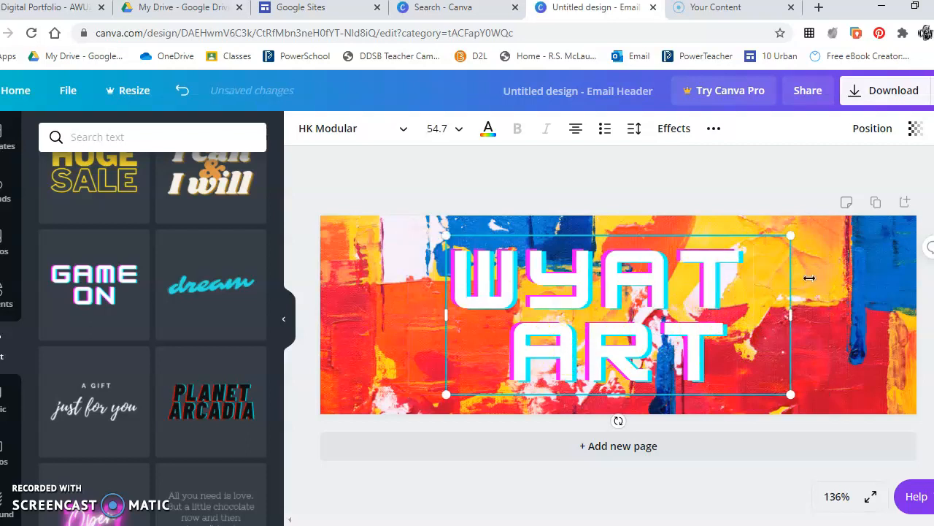
text(T)
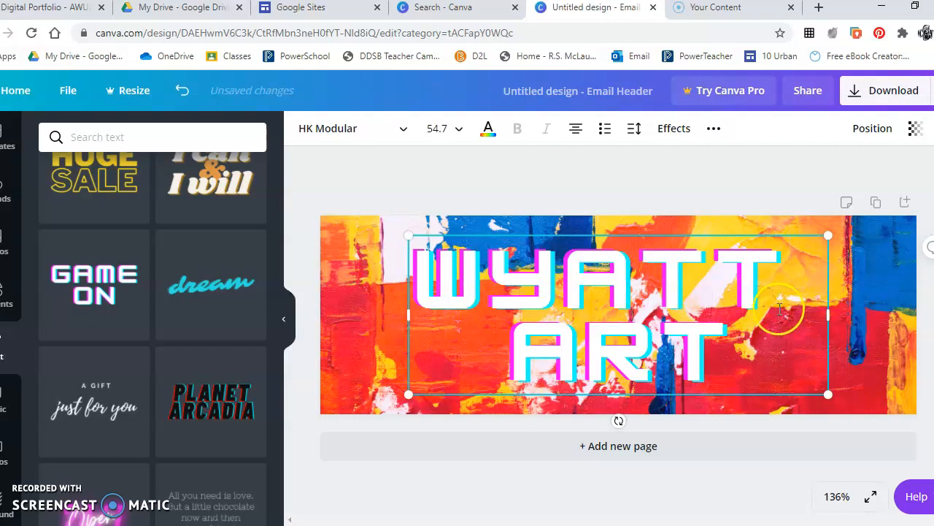
key(ctrl+a)
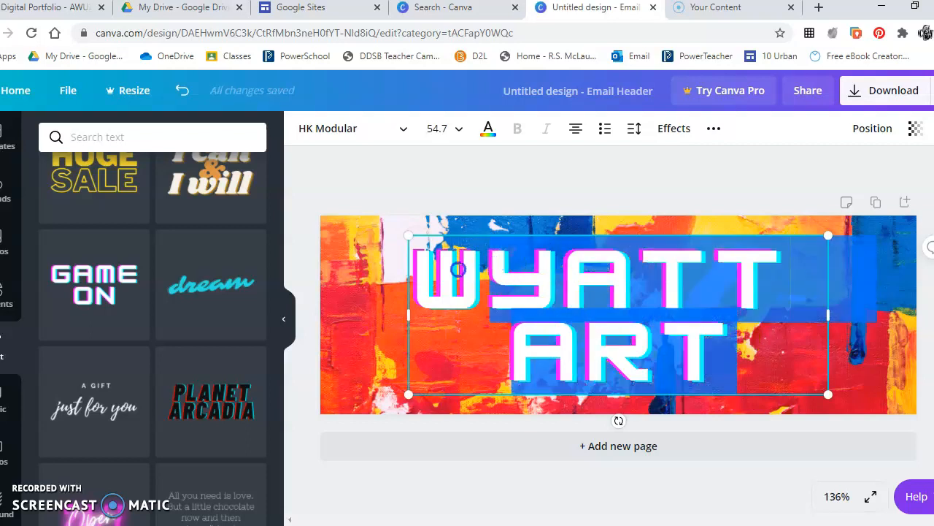
Colour the two-line title black from Default Colors, then select the painted background image.
click(489, 129)
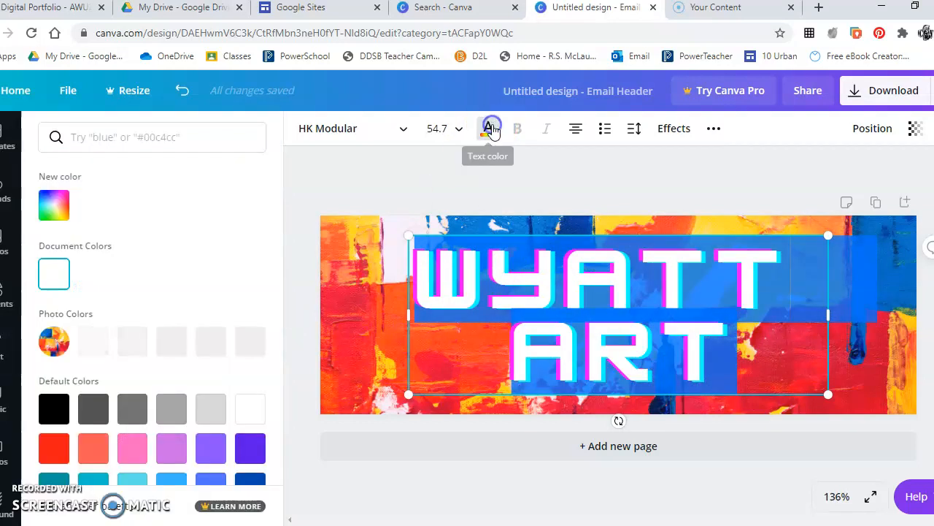
click(53, 410)
click(296, 328)
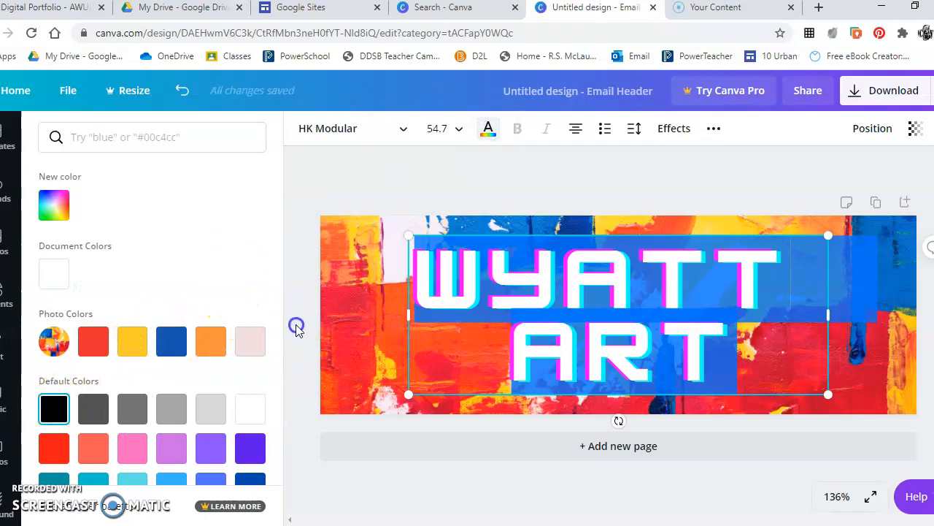
click(428, 190)
click(428, 190)
click(564, 213)
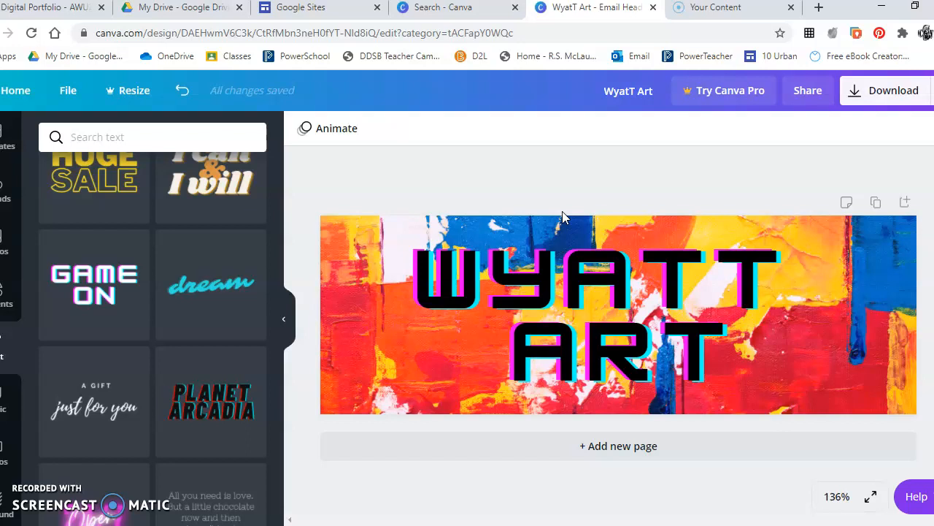
click(875, 300)
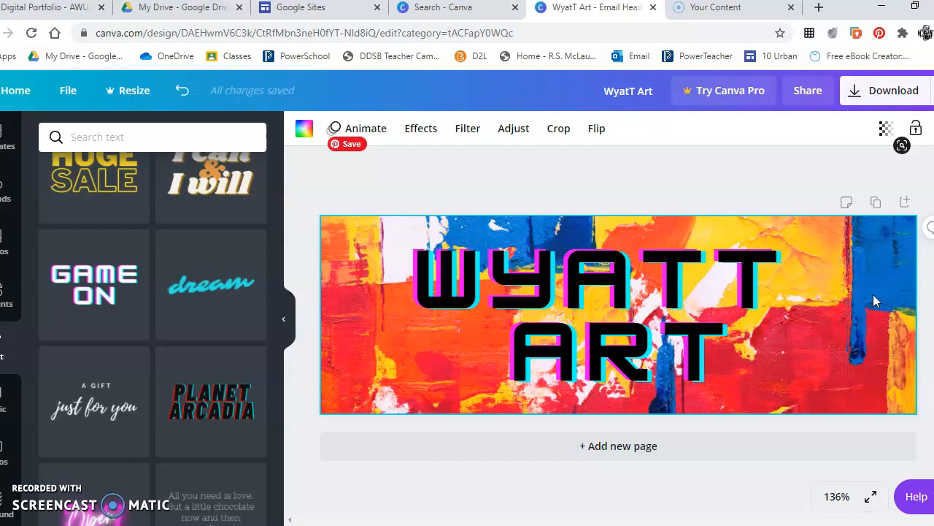
Lower the background image's transparency to preview a faded look.
click(885, 128)
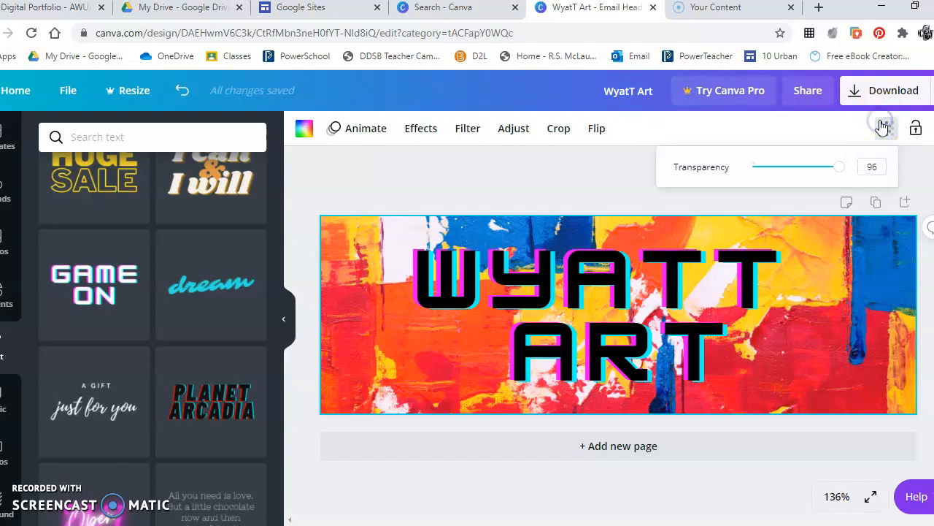
drag(839, 168, 811, 168)
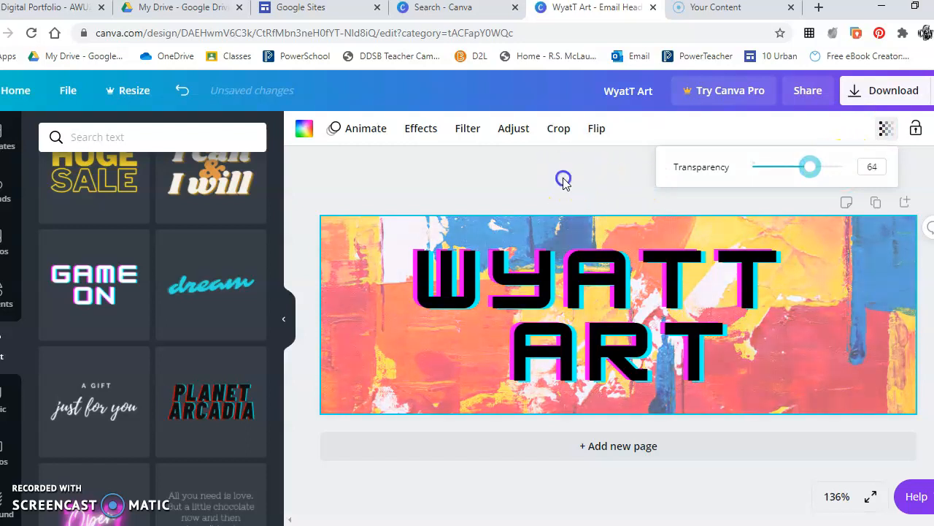
click(563, 181)
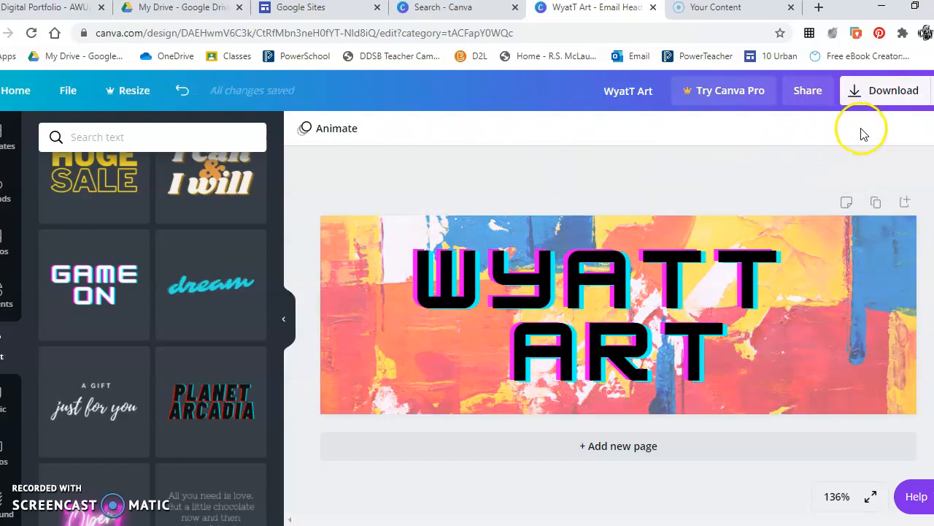
Restore the painted background to 100 transparency behind the black WYATT ART text.
click(878, 244)
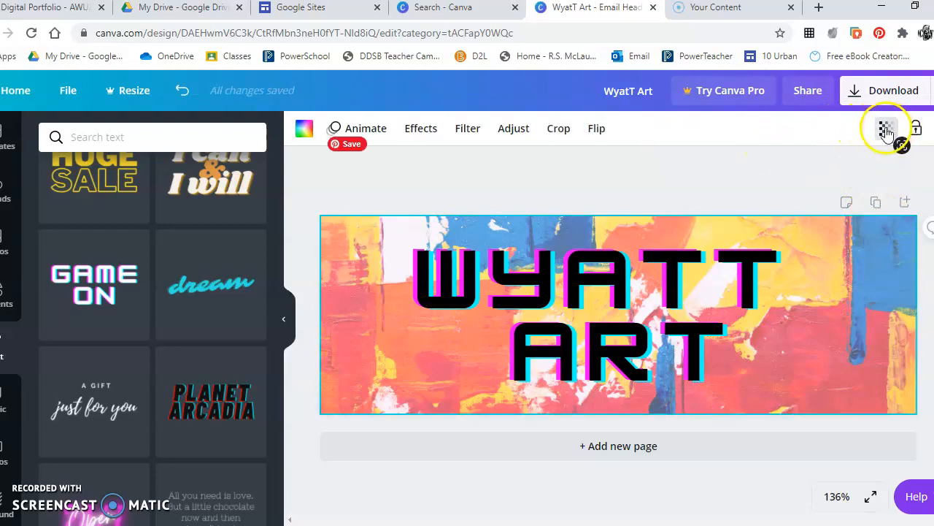
click(886, 128)
drag(811, 168, 855, 168)
click(594, 162)
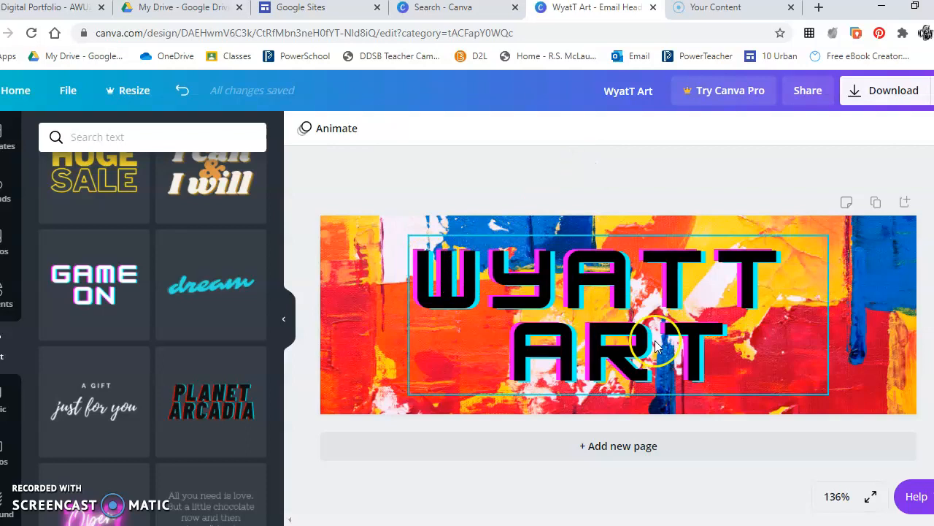
click(661, 190)
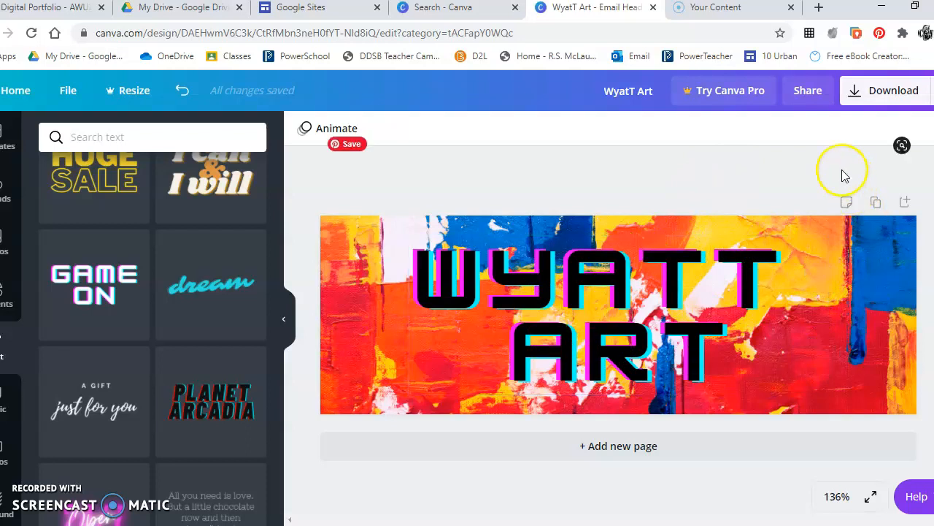
Download the banner as a 600 x 200 px PNG and dismiss the referral pop-up.
click(883, 93)
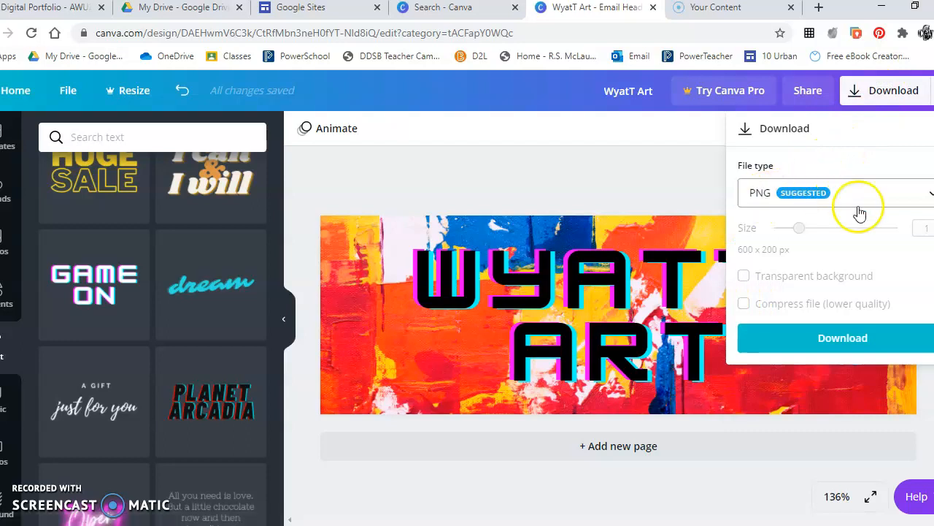
click(839, 336)
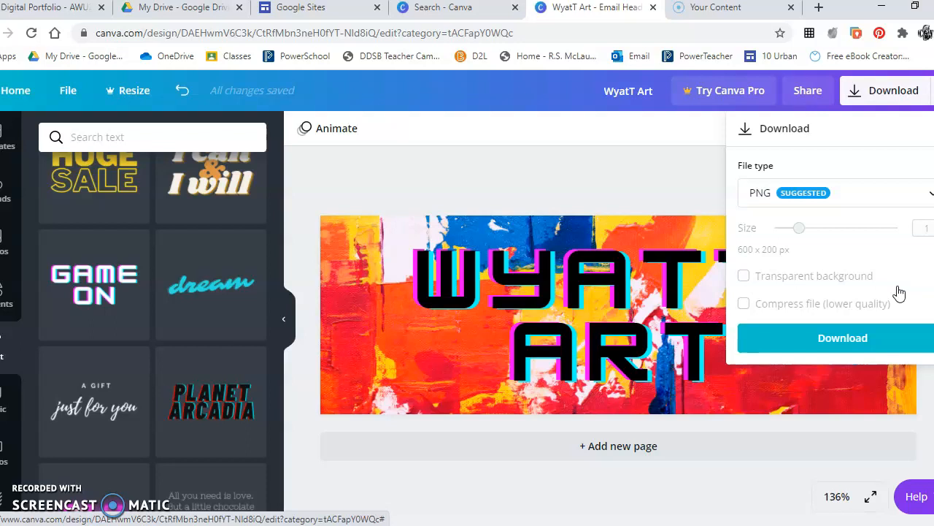
click(848, 337)
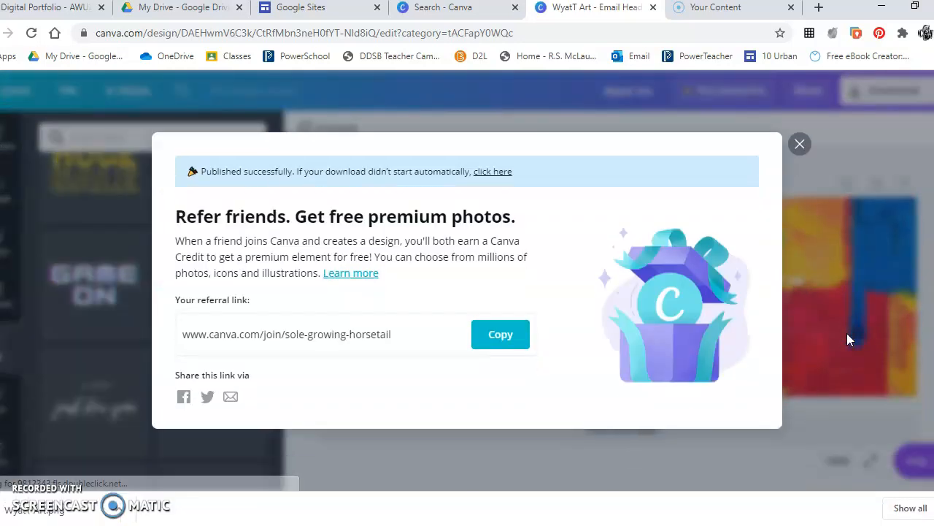
click(800, 144)
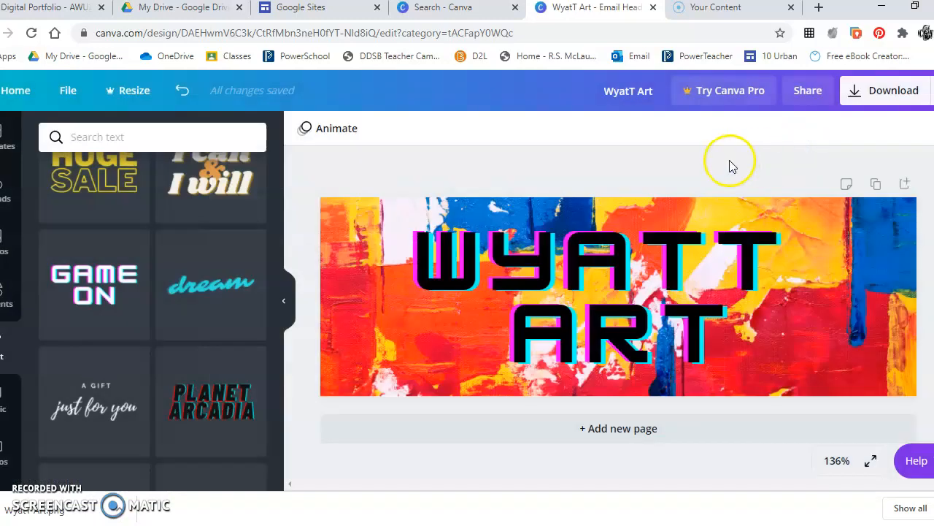
Switch to Google Sites and open the recent site with the About header.
click(300, 8)
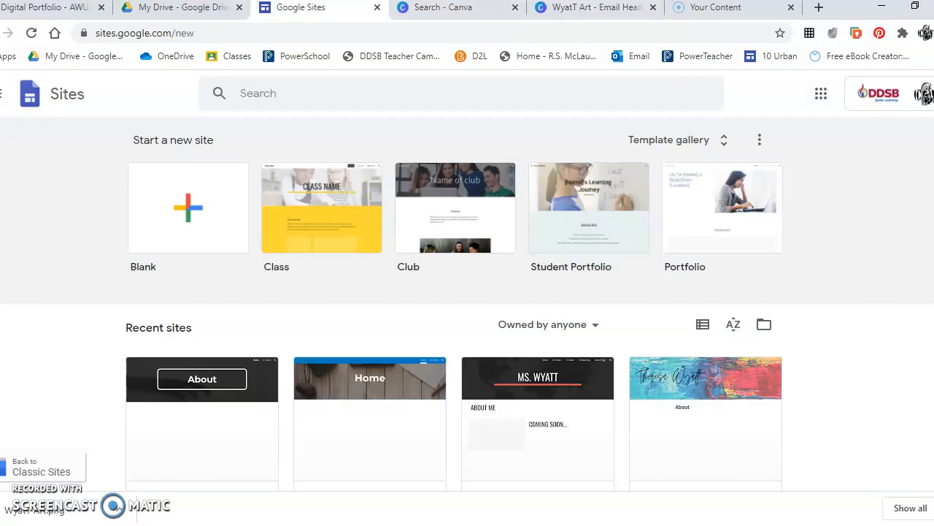
click(241, 386)
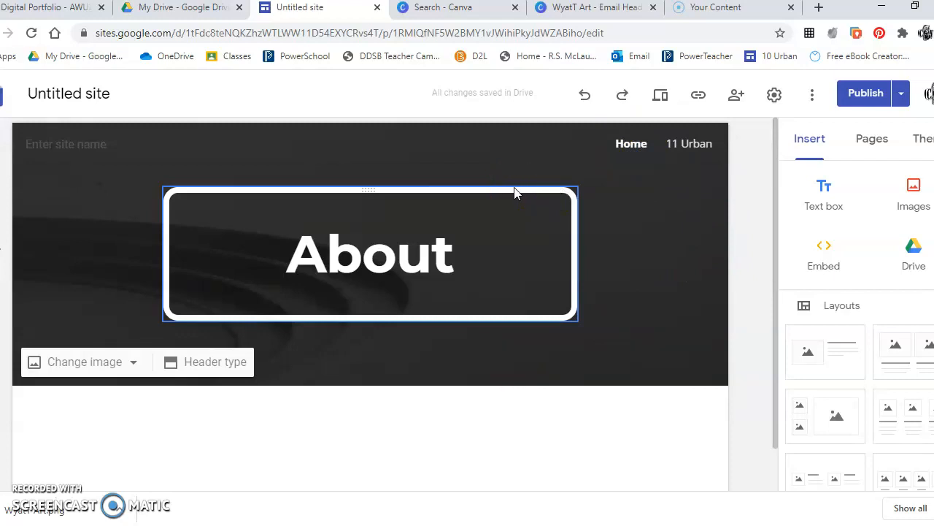
Delete the About title tile, leaving only the dark header background image.
click(378, 416)
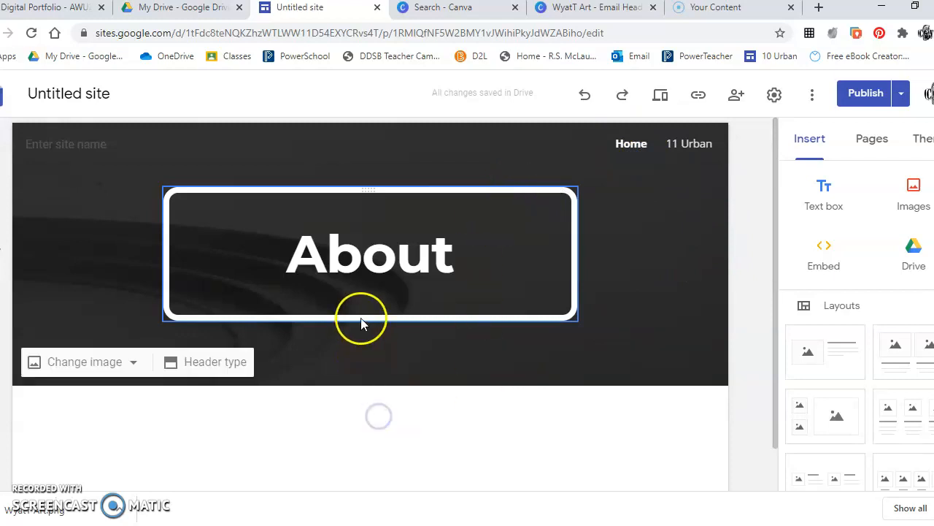
click(309, 468)
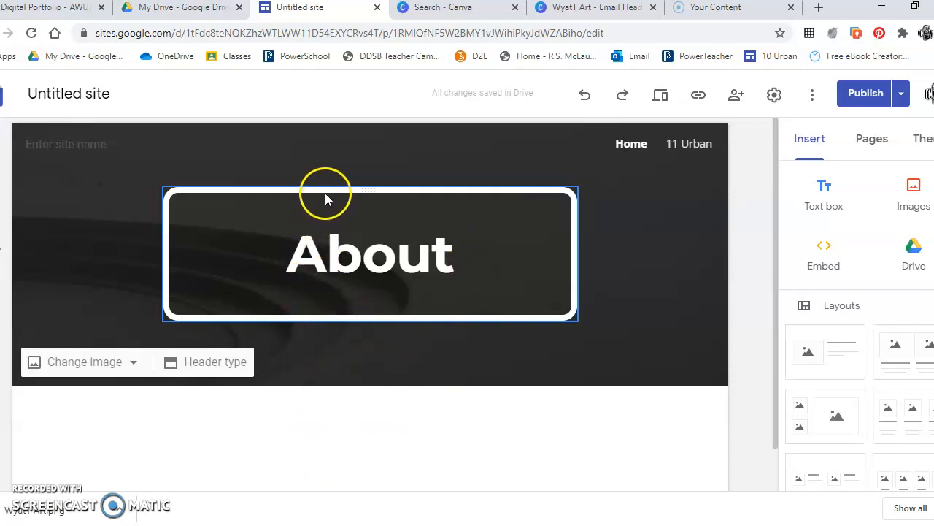
click(295, 407)
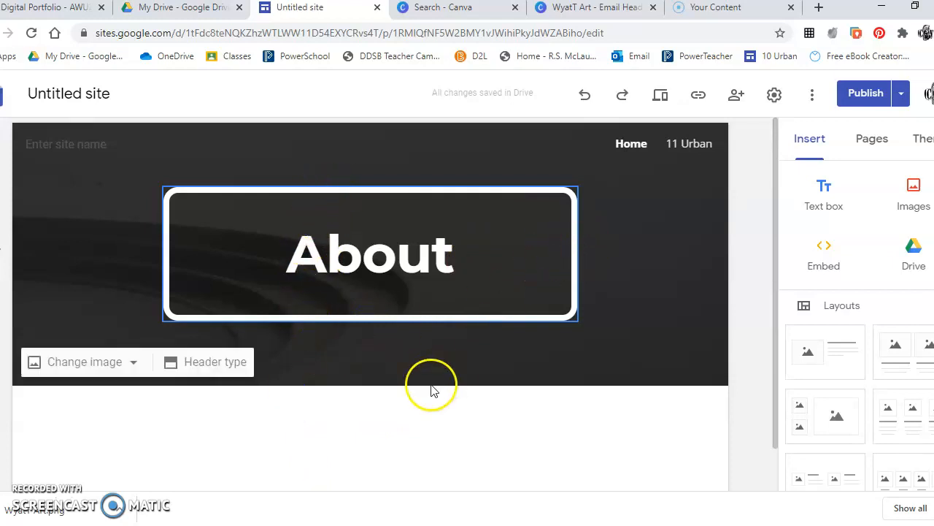
click(536, 193)
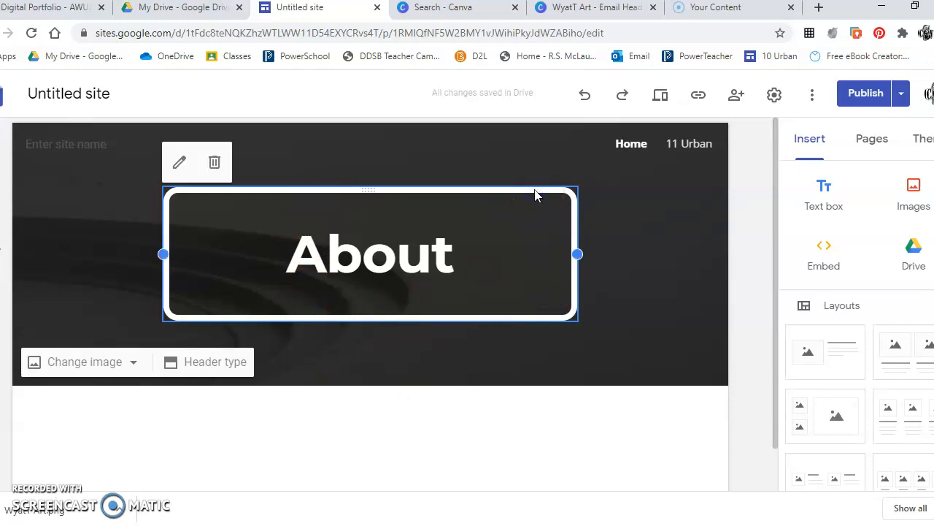
click(214, 162)
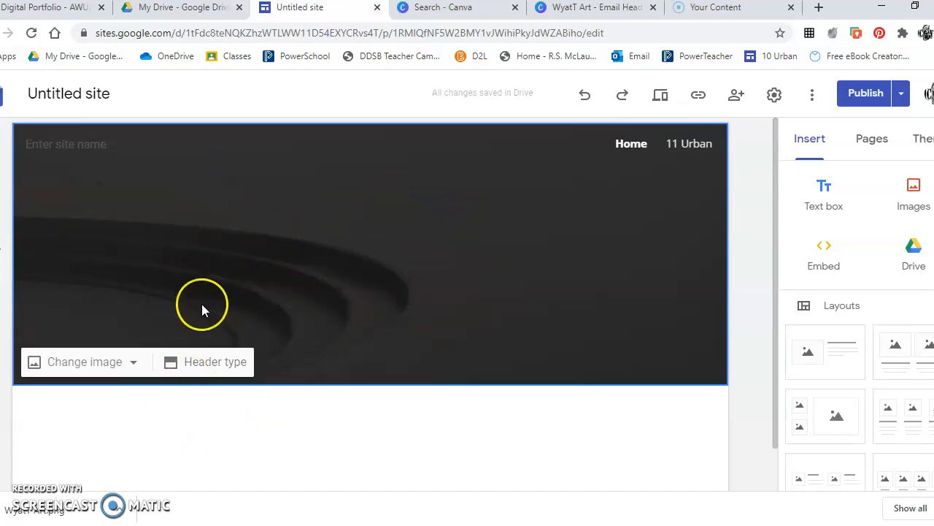
Upload WyatT Art.png from Downloads as the new home page header image.
click(137, 363)
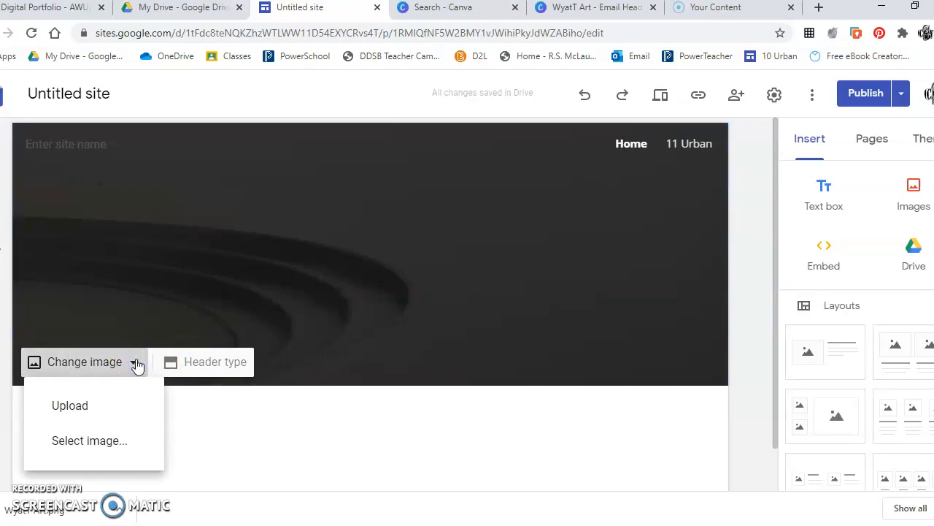
click(80, 407)
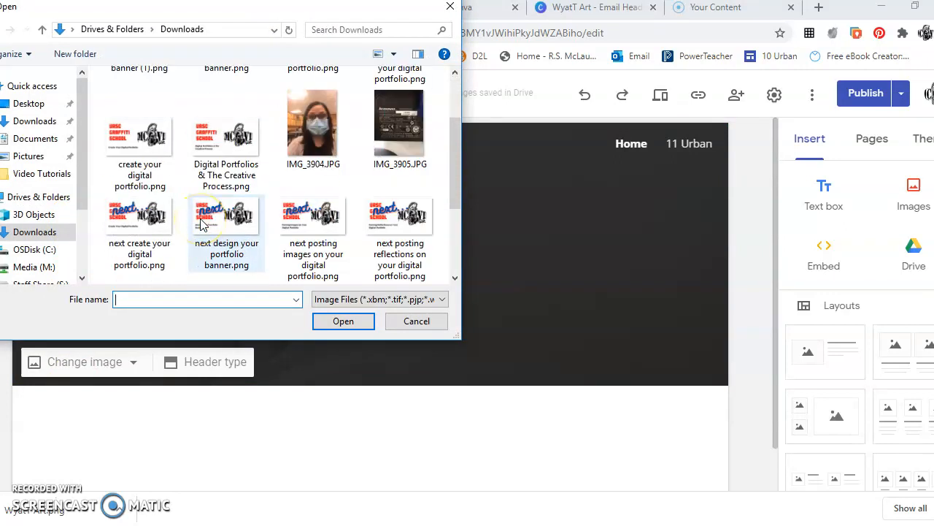
scroll(202, 222, down, 2)
click(148, 269)
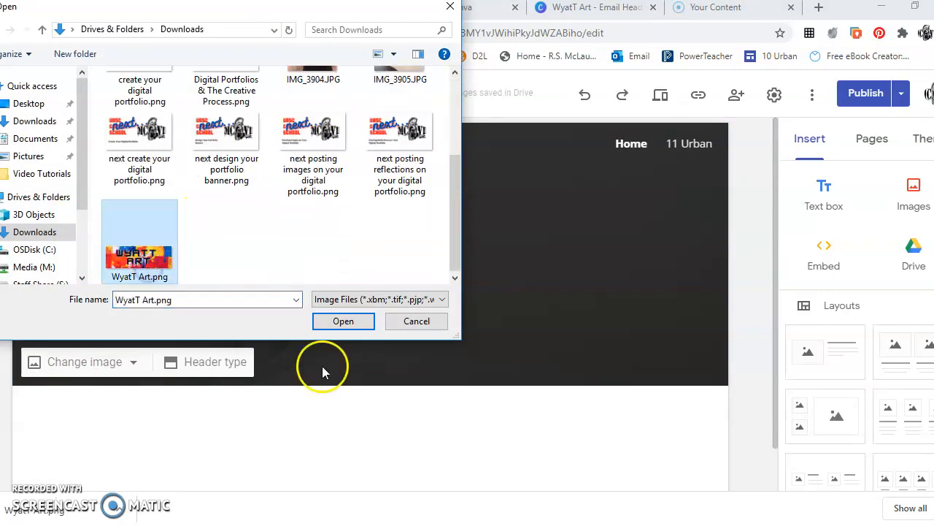
click(341, 322)
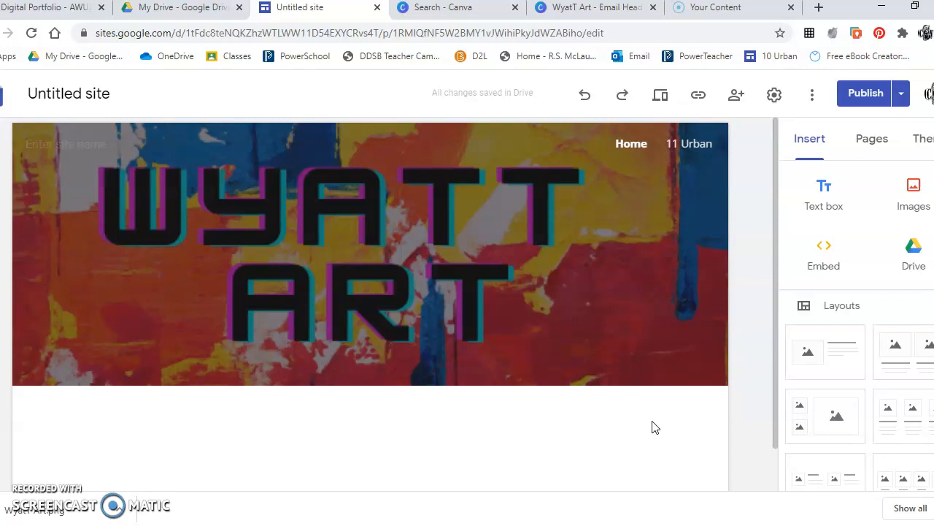
Review the draft against the published version and publish the site with the WYATT ART header.
click(870, 94)
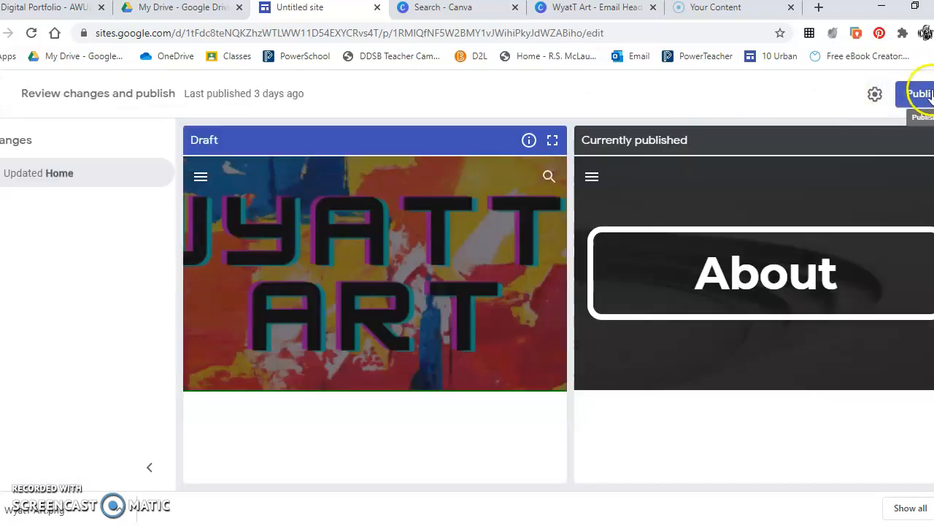
click(930, 93)
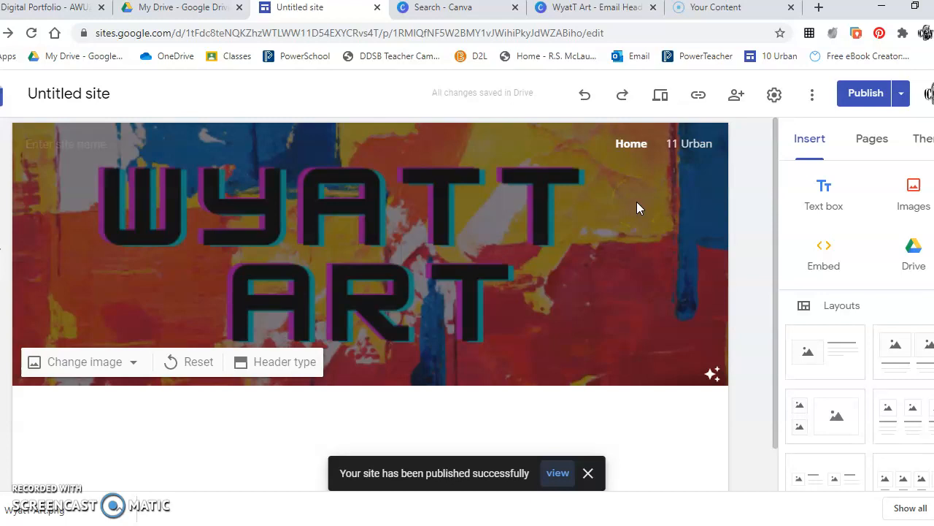
click(690, 147)
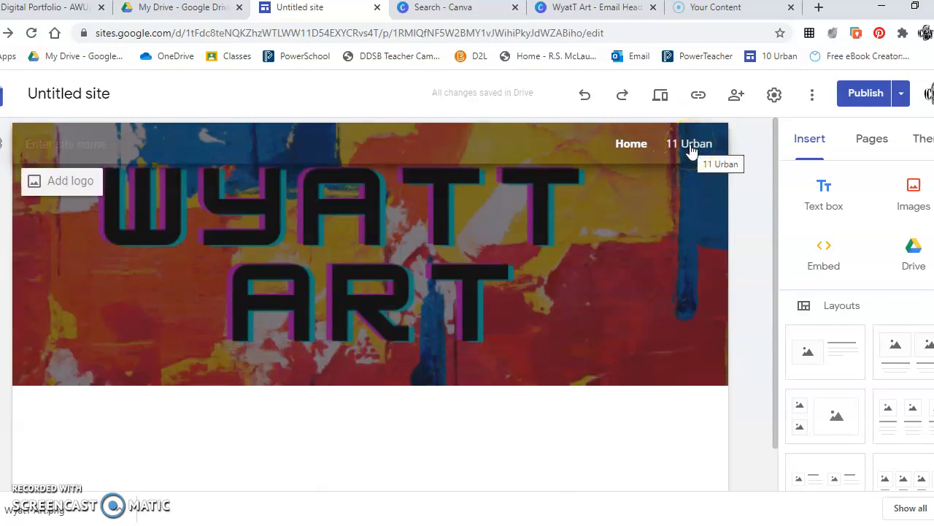
click(691, 148)
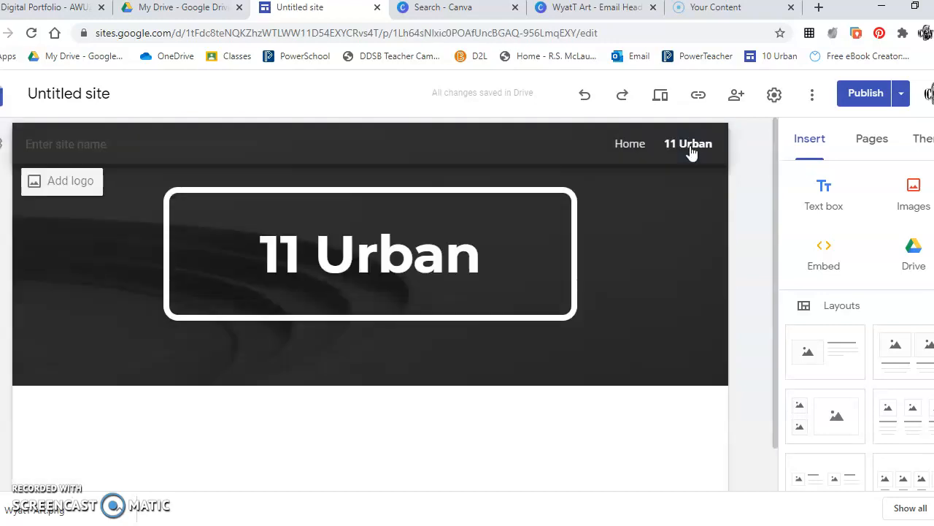
click(659, 237)
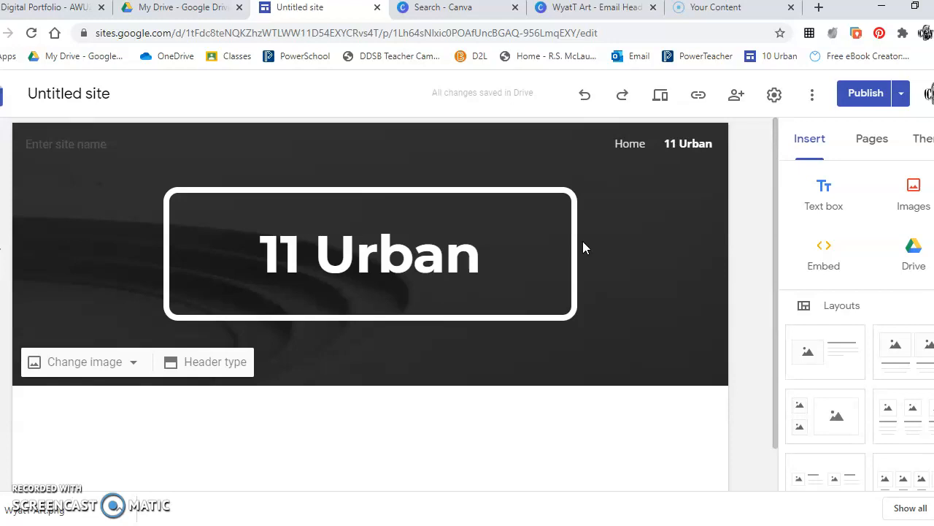
click(622, 145)
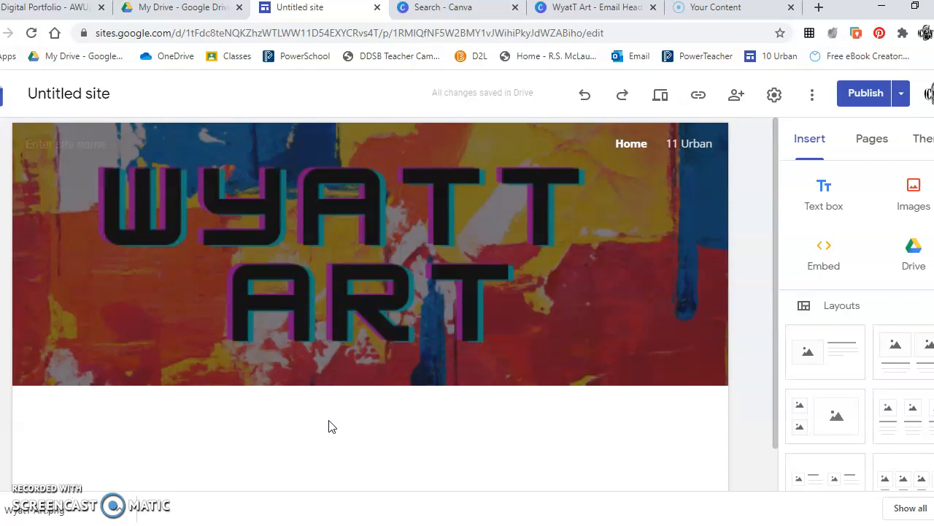
Insert a Title-style text box reading 'About' below the WYATT ART banner.
click(825, 191)
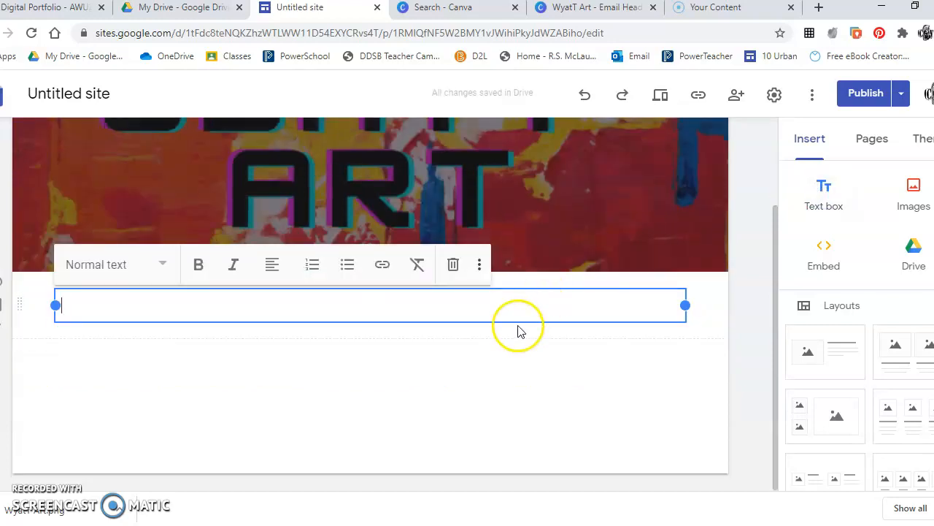
click(158, 269)
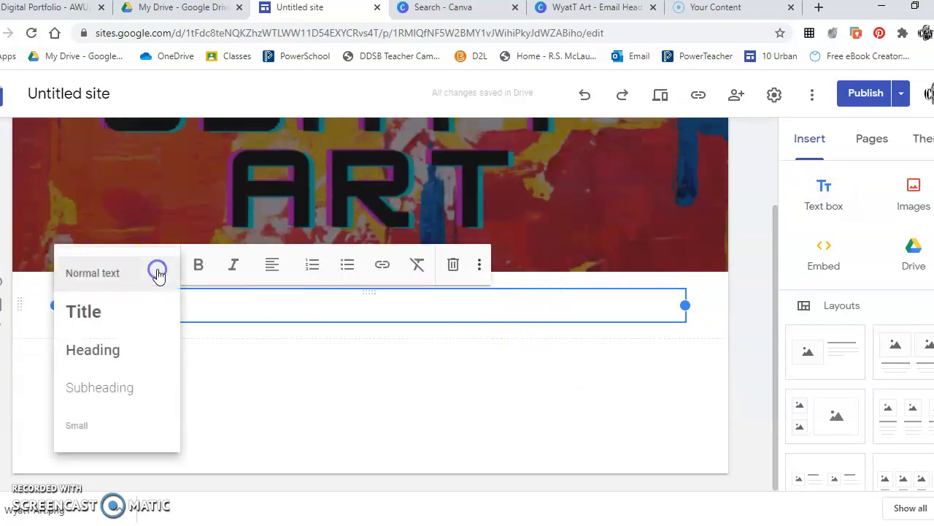
click(135, 312)
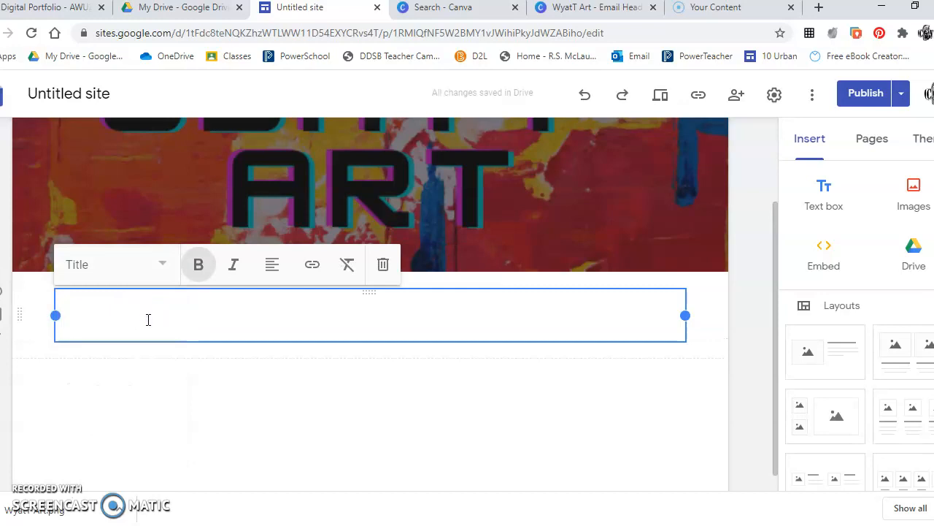
text(About)
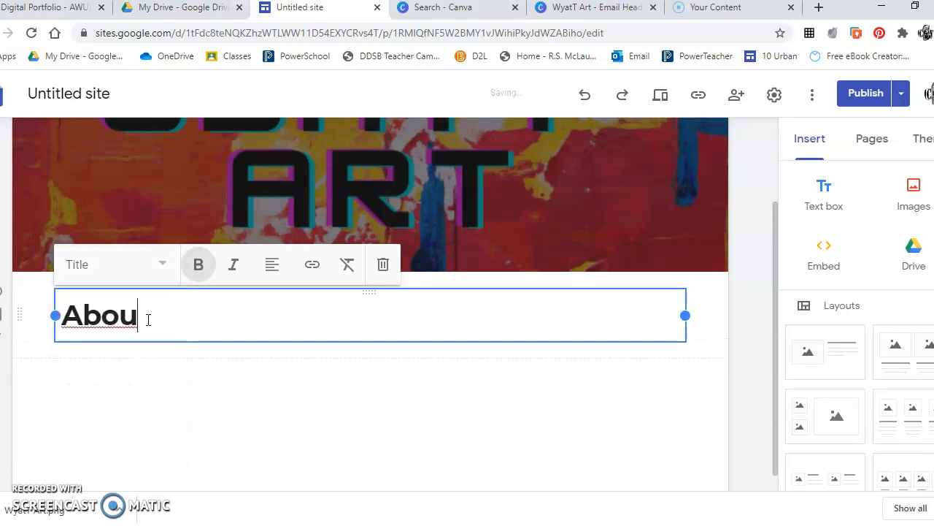
click(214, 443)
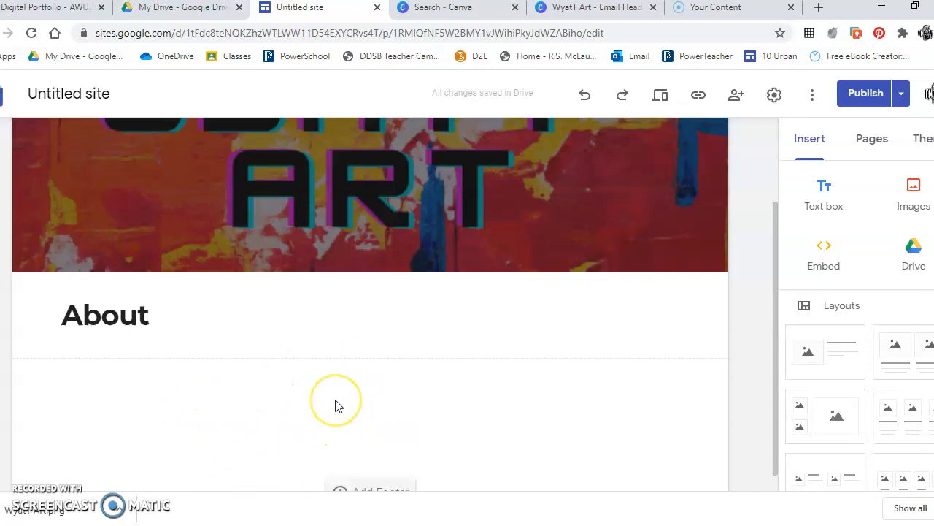
scroll(338, 407, up, 2)
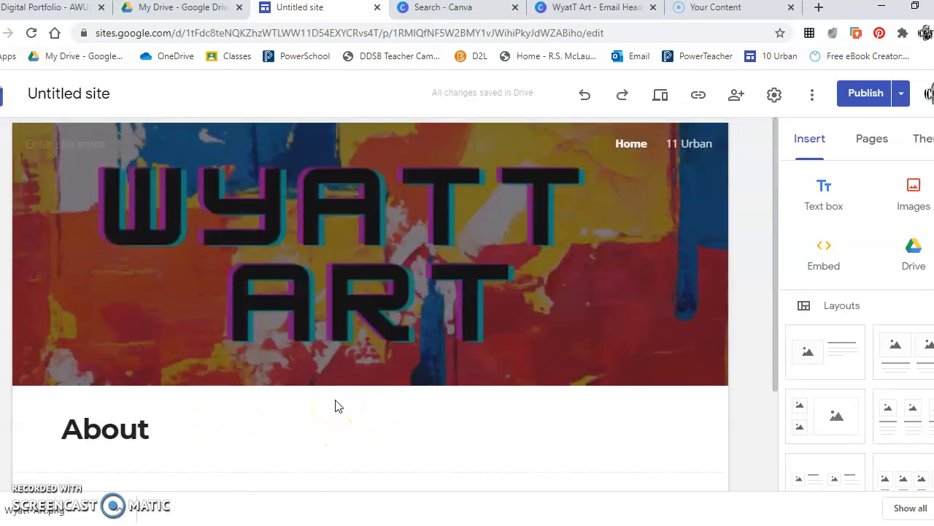
Publish the updated home page, then go to the Screencast-O-Matic Your Content tab.
click(866, 90)
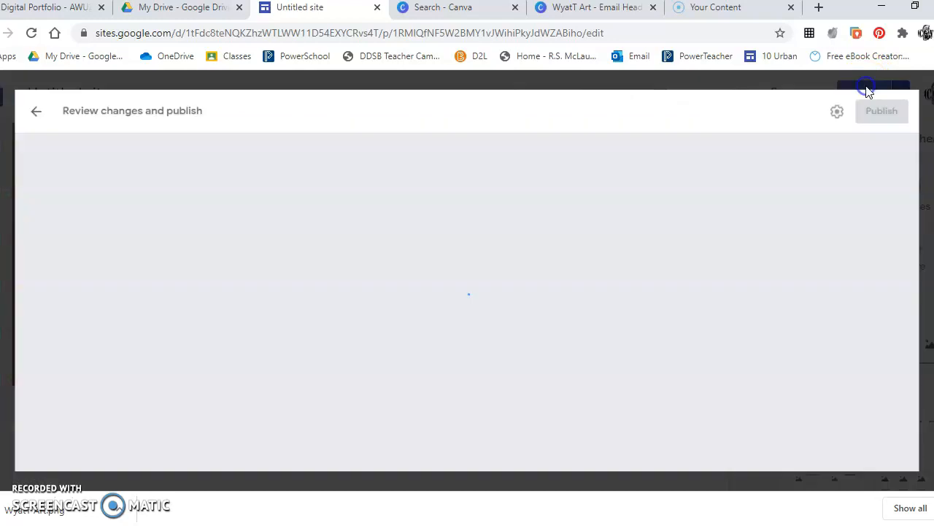
click(916, 95)
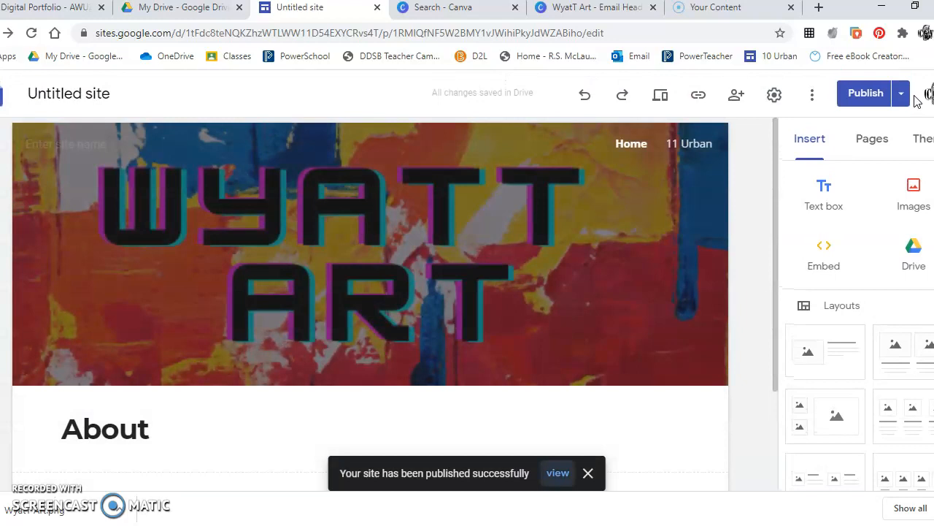
click(725, 16)
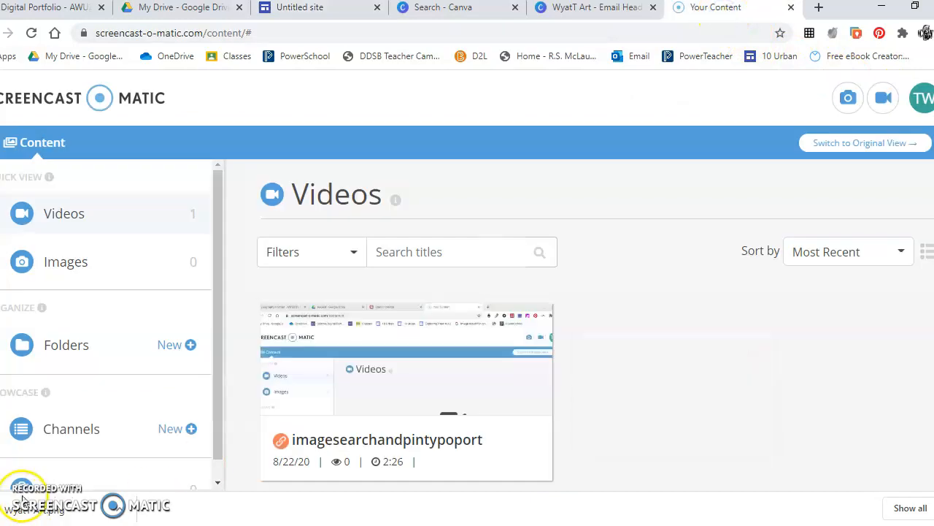